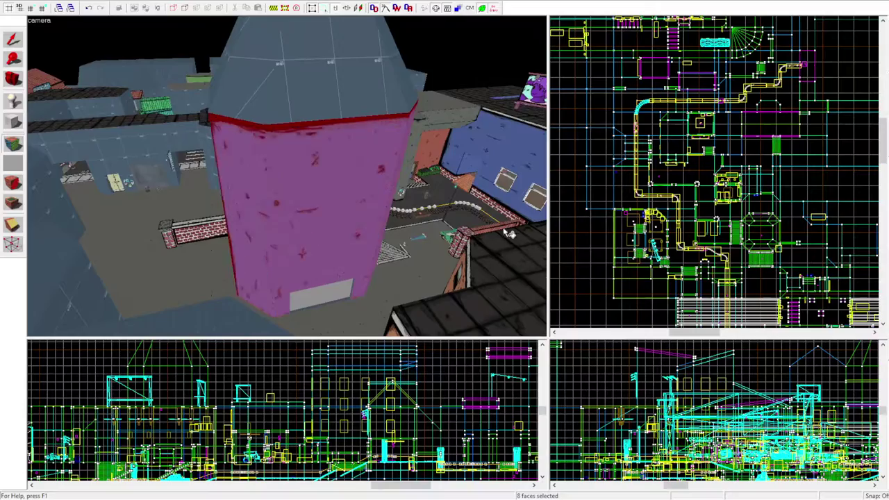
- Clear the tower face selection, select the pair of objects measuring 71 x 59 x 128 units and centre the views on them
key(Escape)
key(z)
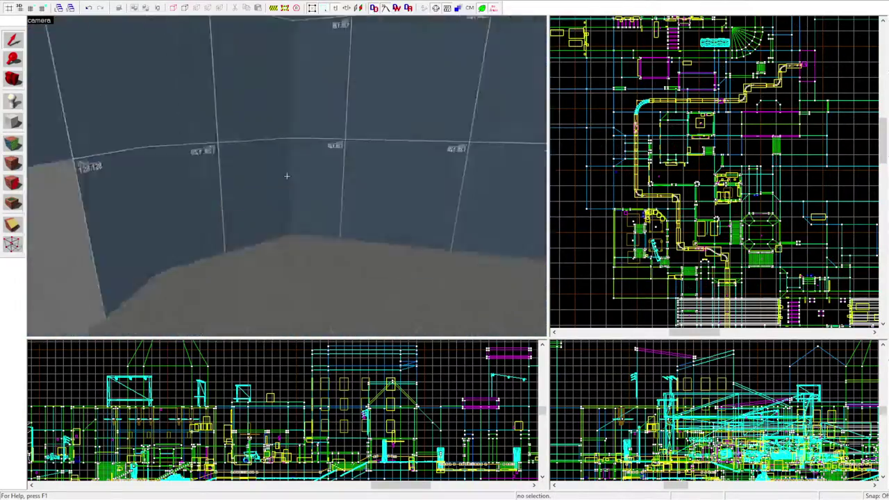
click(286, 175)
click(286, 175)
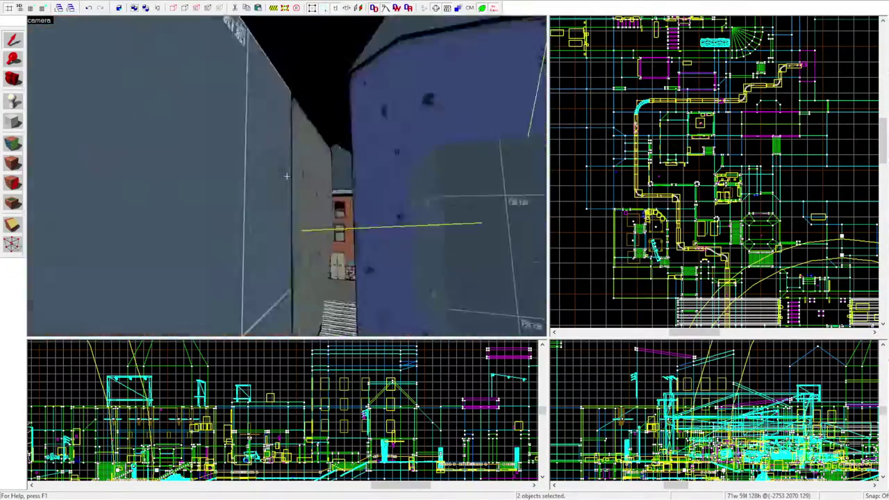
key(ctrl+shift+e)
click(676, 188)
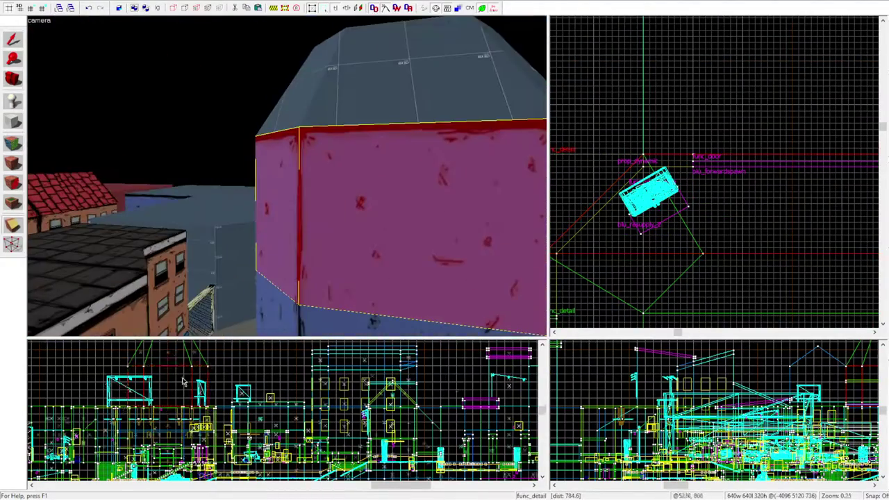
- Texture the thin band around the top of the blue tower's walls with the white trim material
scroll(271, 373, up, 5)
key(shift+a)
click(254, 192)
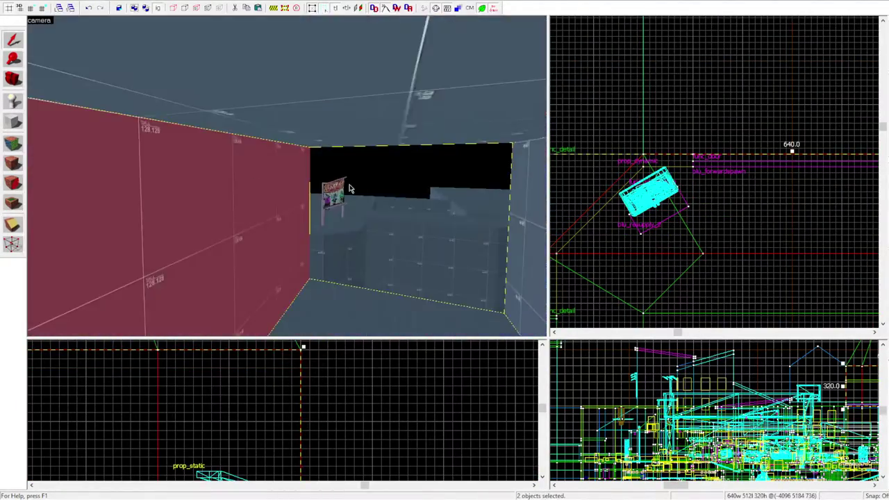
click(296, 175)
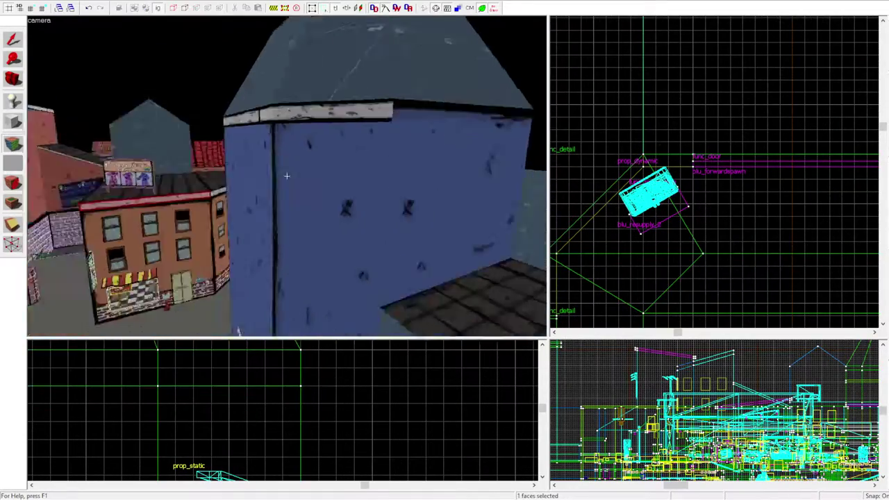
shift+click(286, 175)
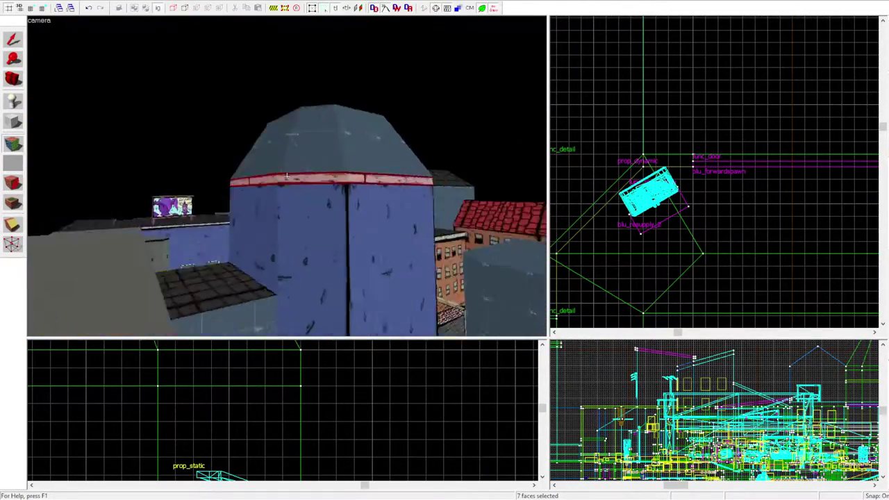
- Cover the tower's roof faces with the red tile texture and align the tiles from face to face
click(289, 162)
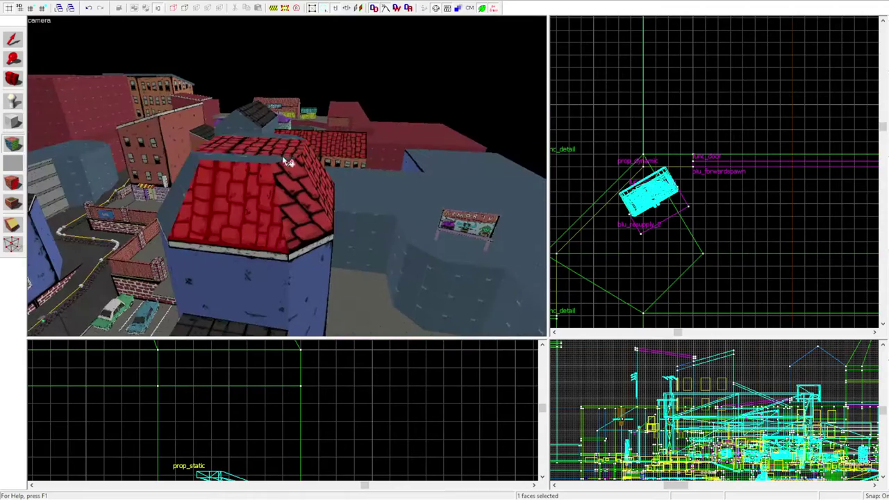
drag(290, 161, 278, 184)
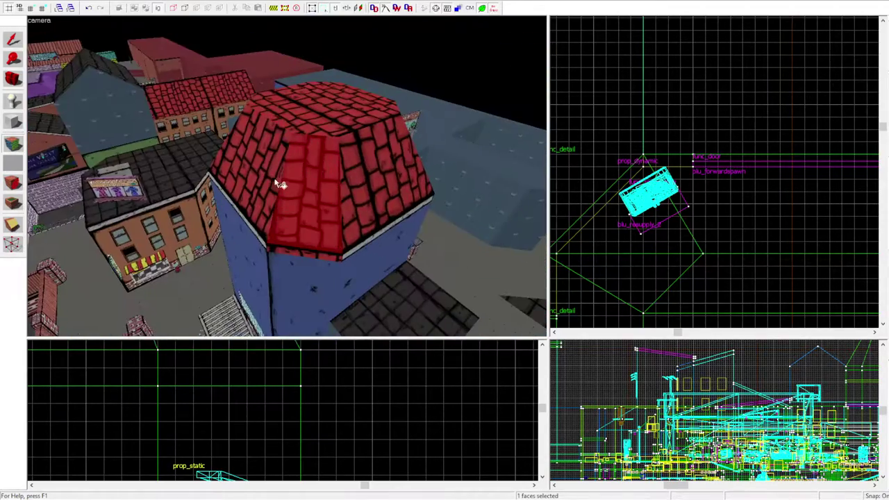
drag(278, 109, 268, 198)
click(268, 199)
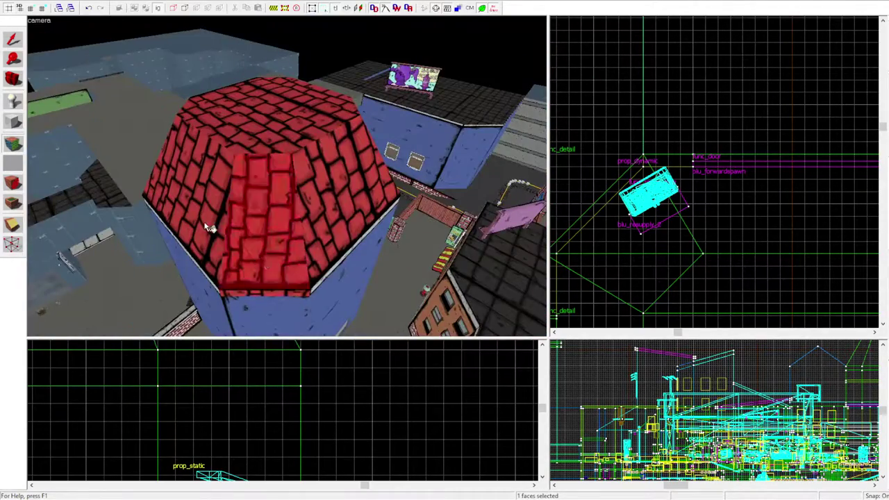
drag(208, 228, 286, 176)
click(286, 177)
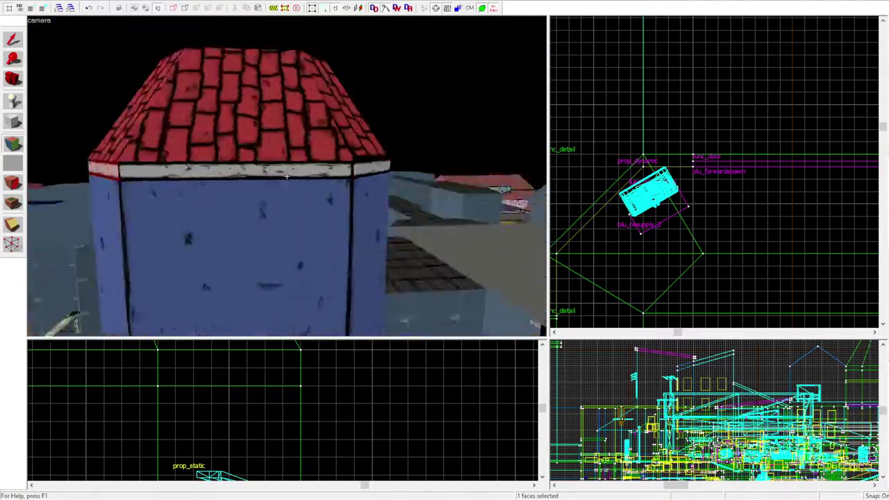
- Select the arrow sign brush on the purple brick wall below the Slime Island billboard
key(w)
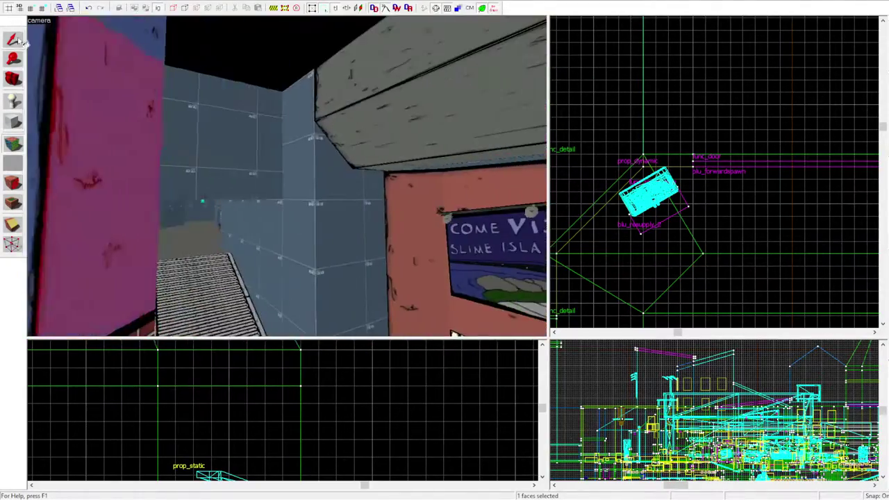
key(s)
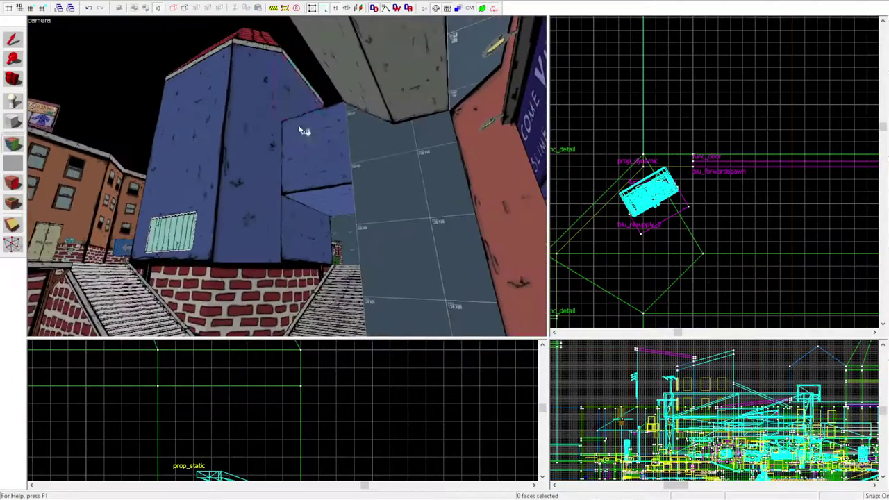
key(z)
key(w)
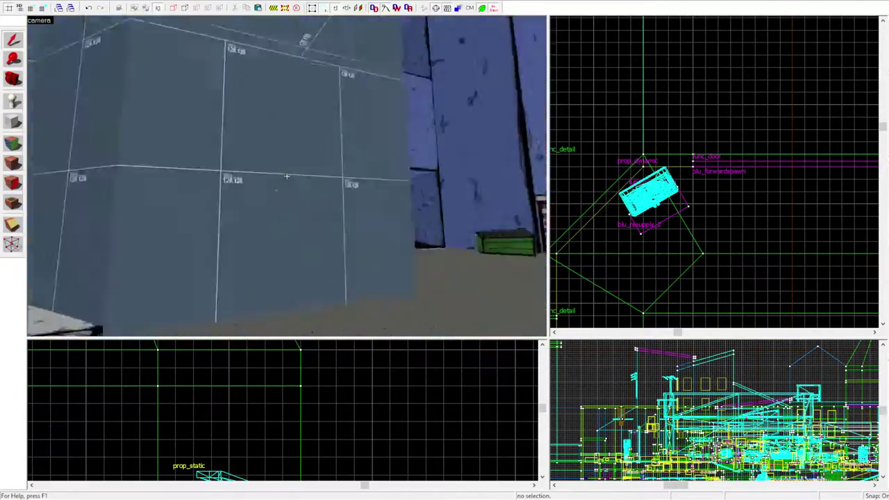
key(w)
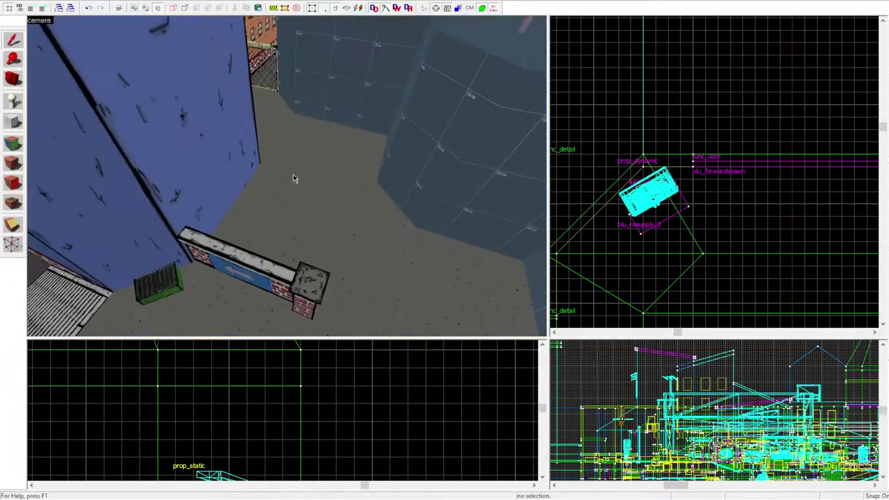
key(z)
click(352, 173)
key(z)
key(w)
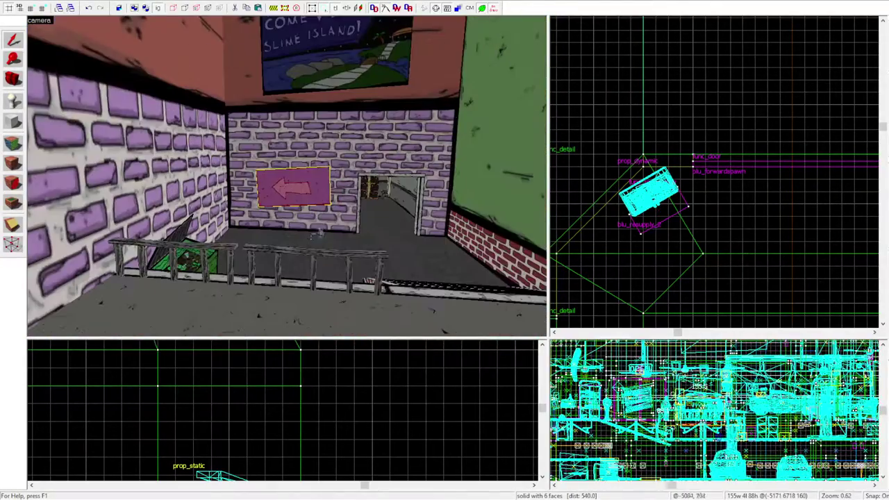
- Select the main block of the orange windowed building behind the blue bay next to the railway track
key(w)
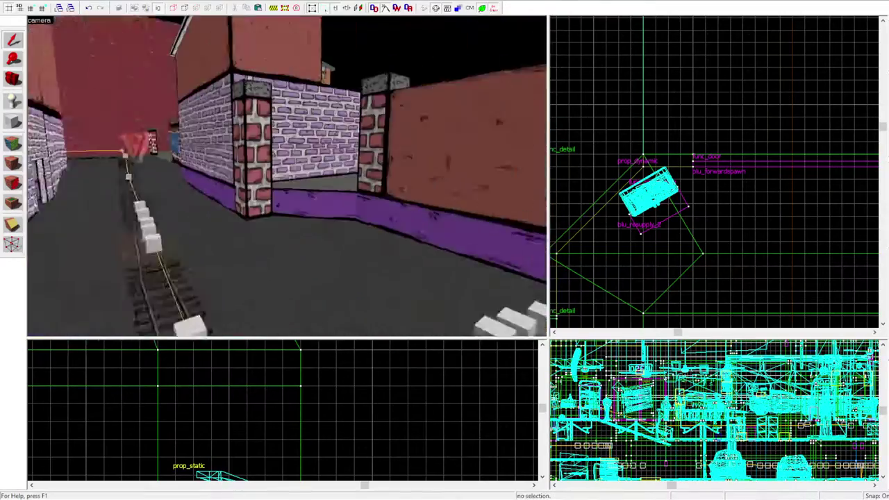
key(z)
click(278, 179)
key(z)
key(w)
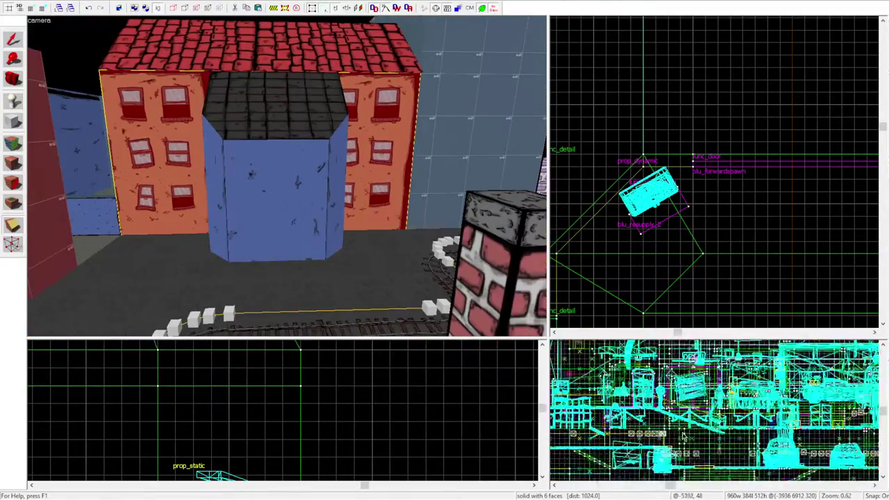
- Texture the lower storey of the building and its bay with purple brick, and the bay's sloped roof with red tiles
key(z)
click(287, 176)
key(z)
key(w)
key(z)
key(shift+a)
click(341, 191)
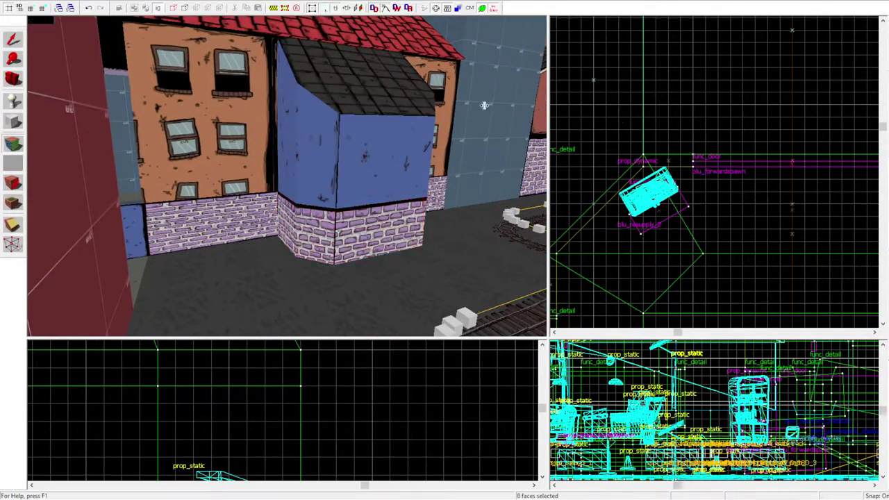
key(z)
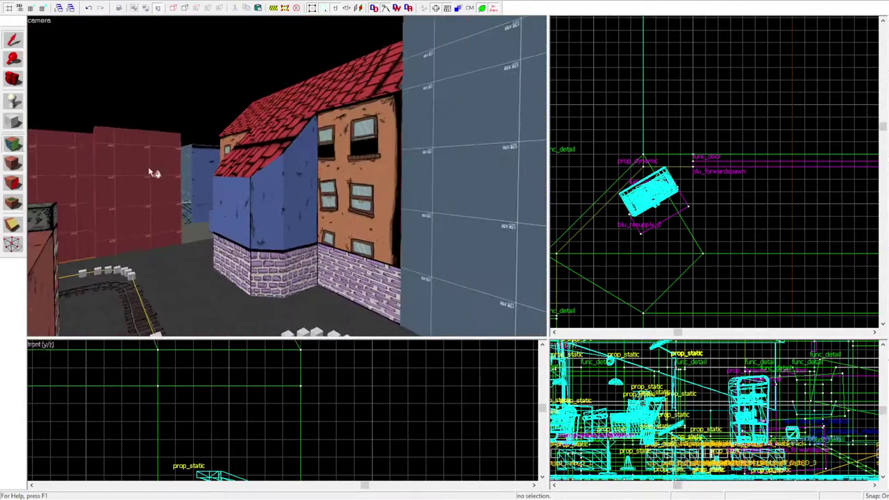
- Select the building's upper wall block and replace its wall texture with the green plaster material
key(z)
click(411, 172)
scroll(570, 157, down, 3)
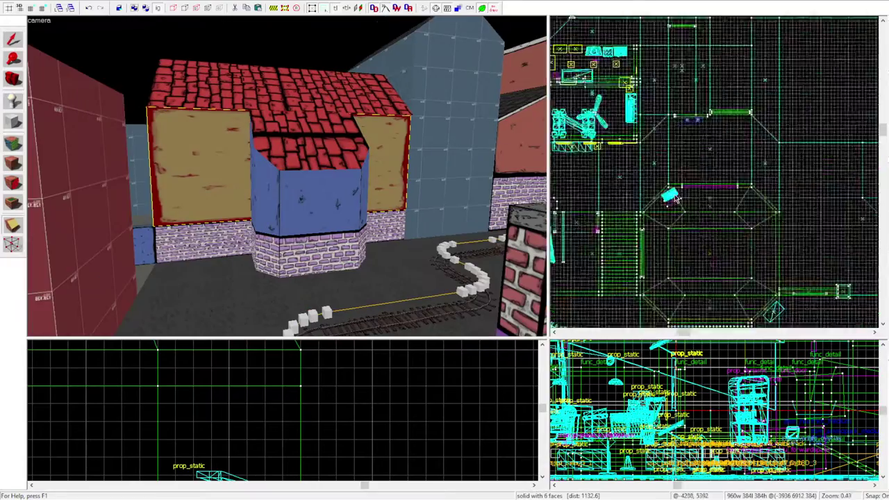
scroll(770, 135, up, 3)
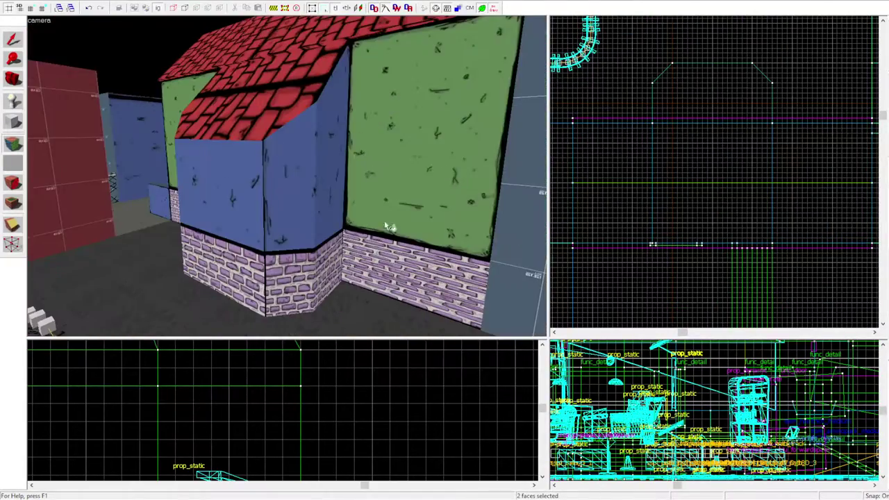
- Select the blue bay brush and clip off its sloped top, leaving a flat-topped block 192 units high
drag(267, 198, 539, 139)
drag(505, 228, 291, 182)
click(292, 183)
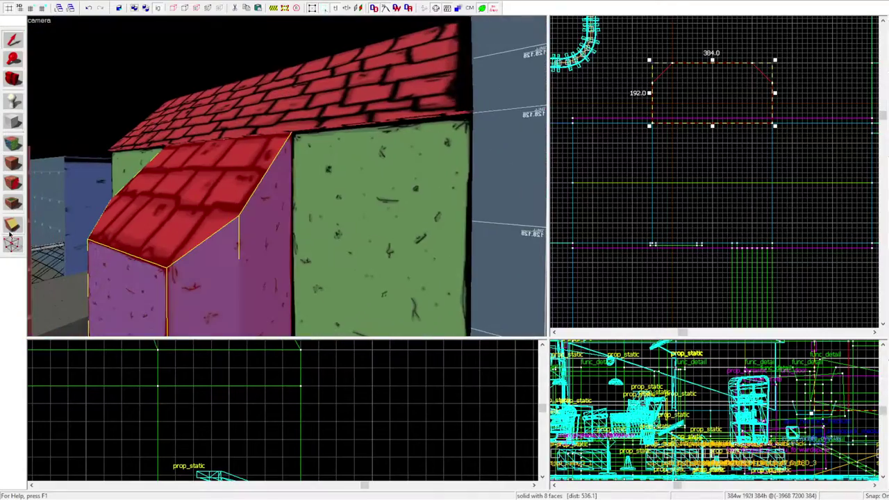
click(361, 132)
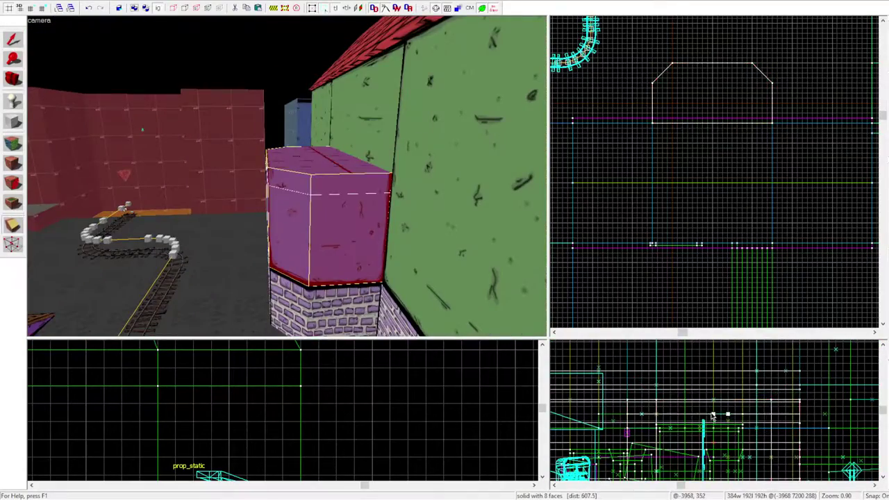
- Apply the white trim texture to the bay's upper band and dark roof tiles to its flat top
key(shift+a)
drag(276, 213, 250, 174)
click(286, 177)
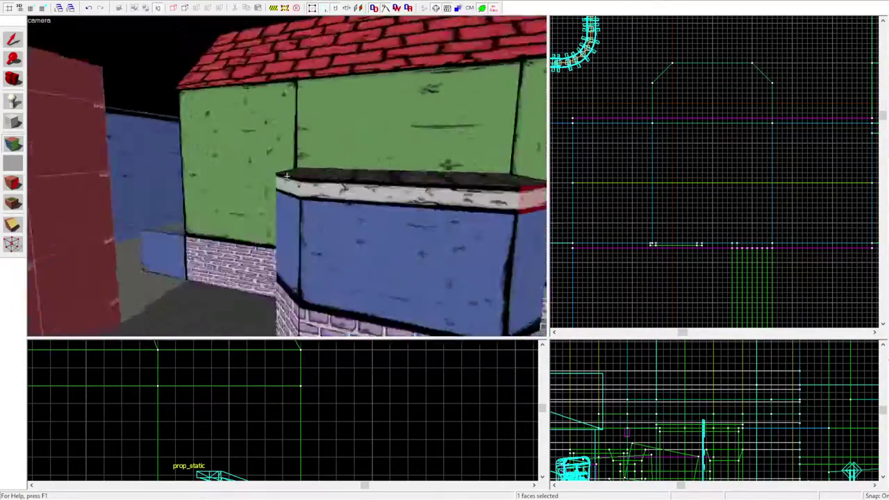
- Select the upper red block beside the tall red wall and clip it diagonally into a sloped roof wedge
key(s)
key(w)
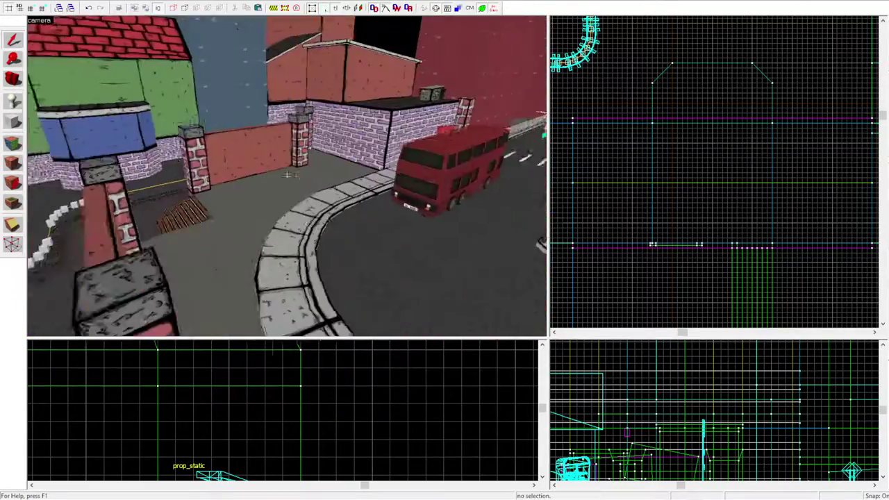
key(w)
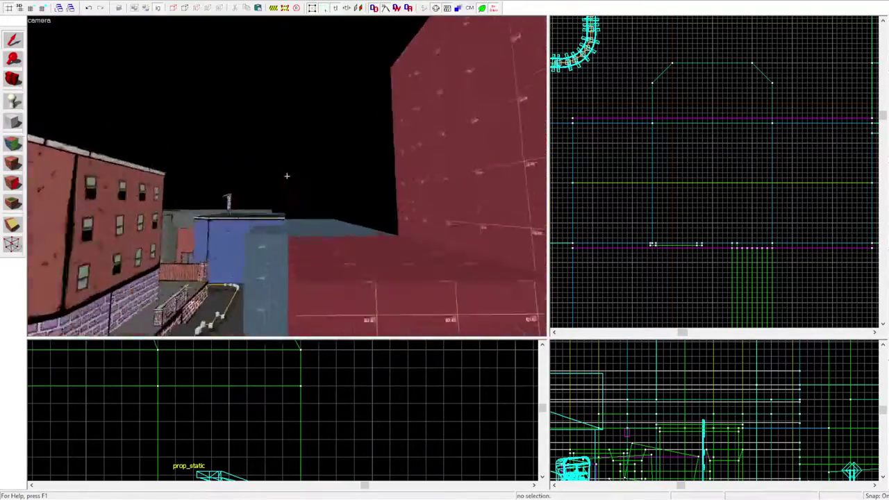
click(286, 177)
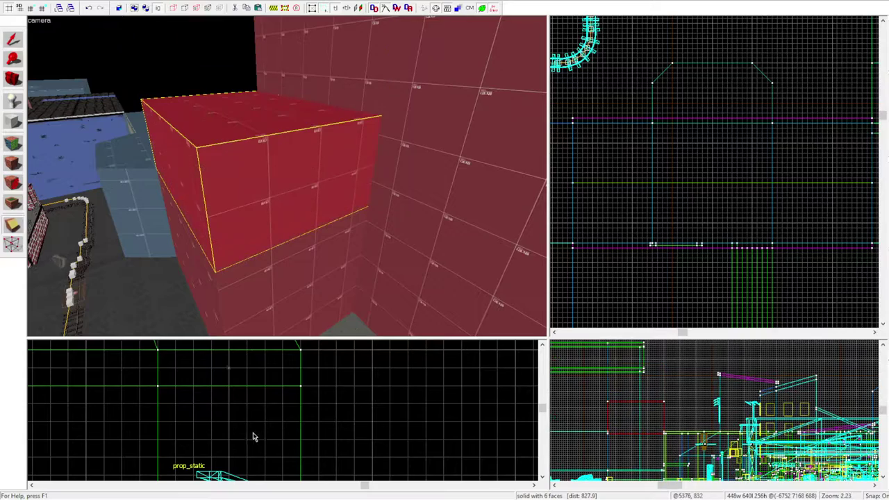
scroll(254, 436, down, 6)
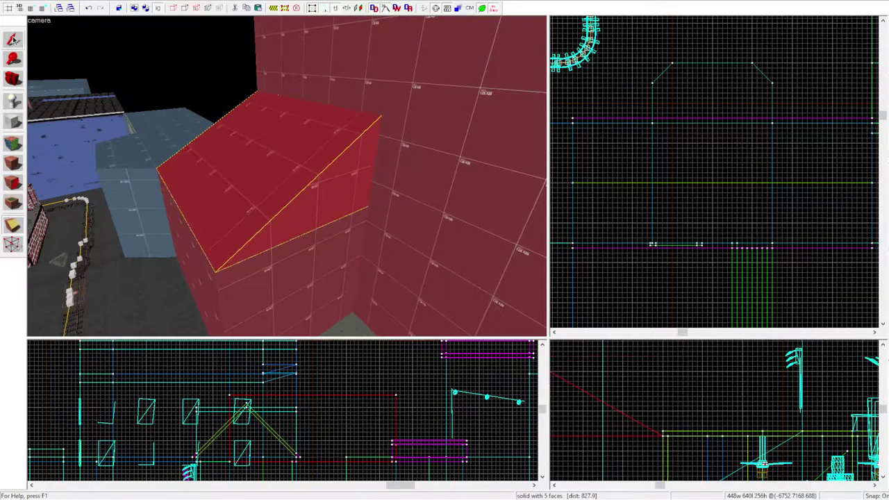
- Form a thin roof slab along the wedge's slope and adjust its lower vertices so it overhangs the wall edges
key(shift+v)
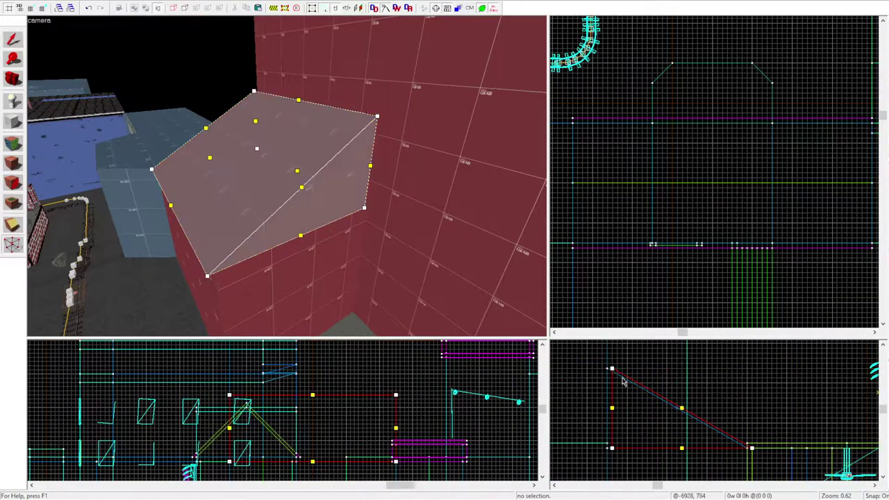
scroll(668, 396, down, 1)
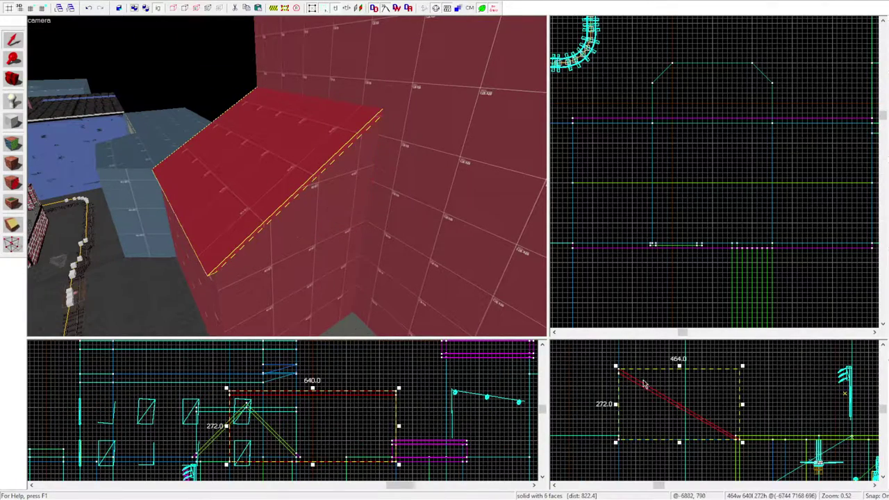
scroll(643, 383, up, 5)
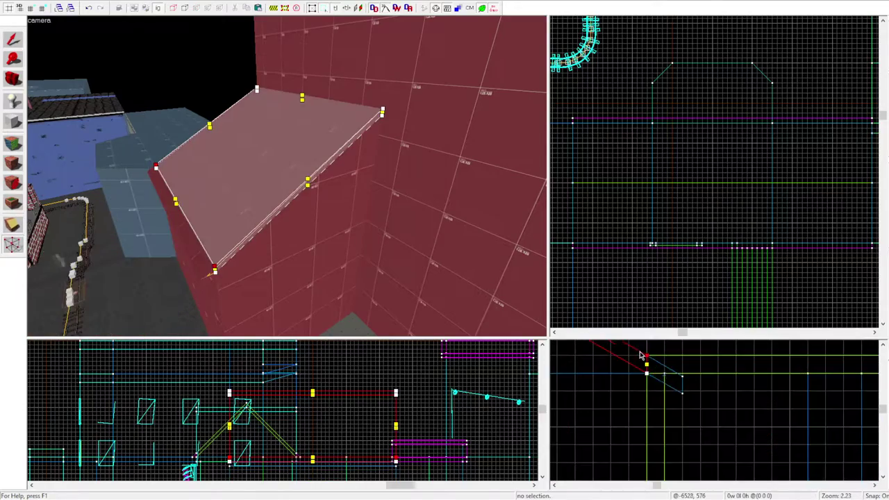
key(shift+v)
scroll(641, 355, down, 5)
scroll(616, 159, up, 3)
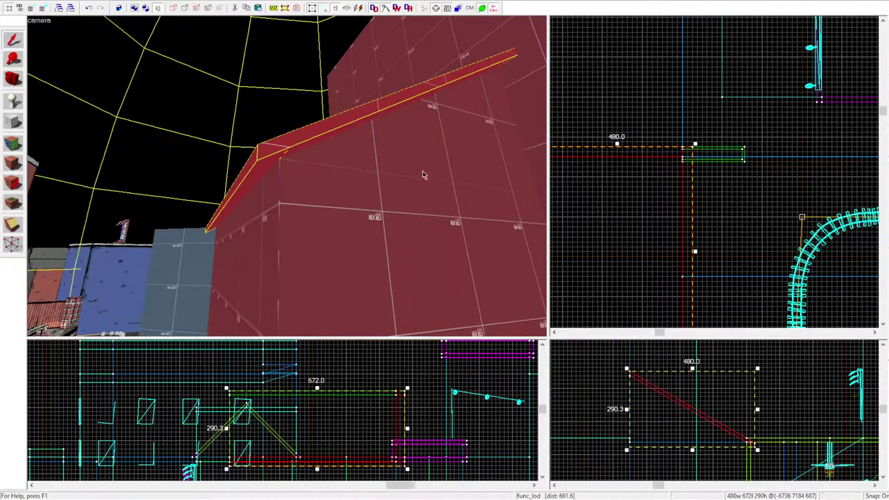
- Copy the window props from the red building onto the blue tower wall as two columns of three windows
click(273, 158)
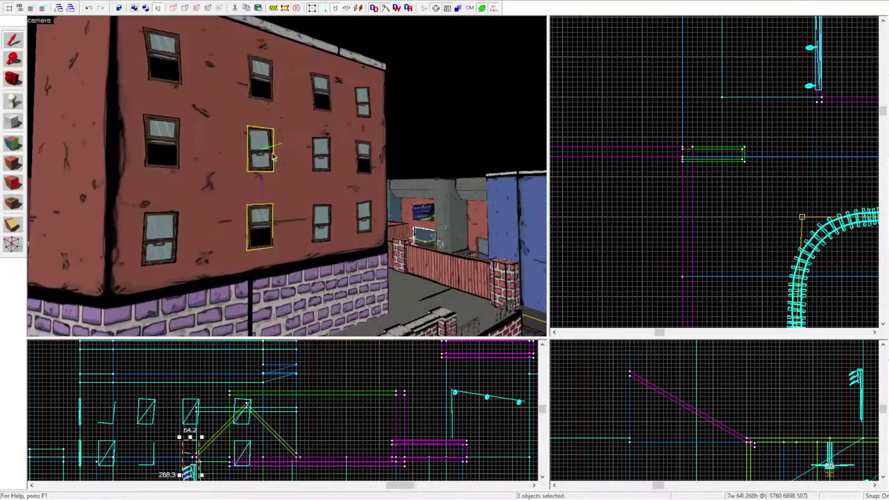
scroll(732, 182, up, 3)
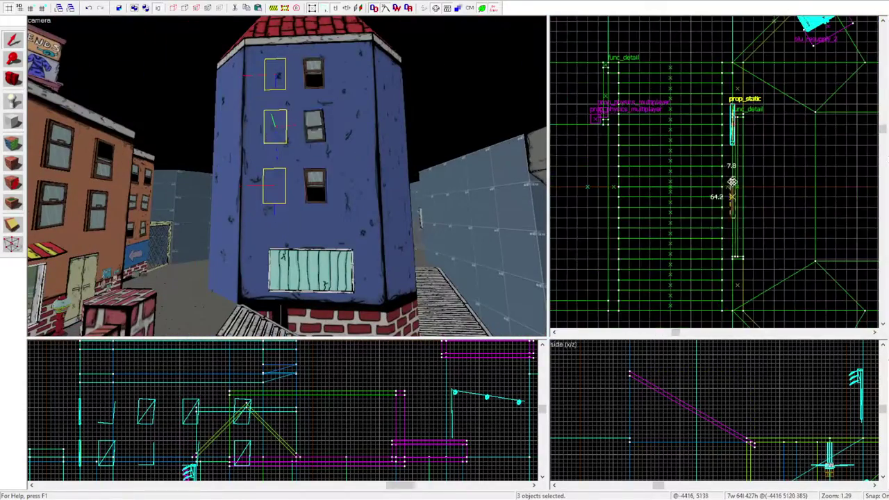
click(330, 181)
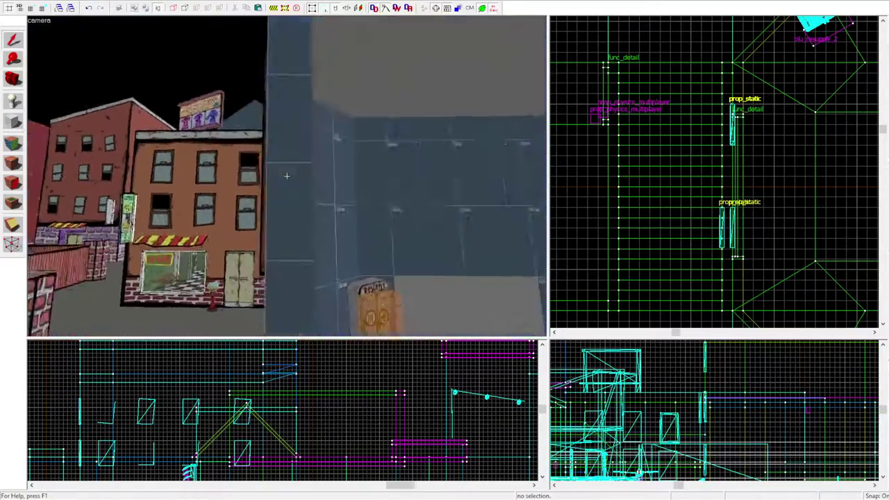
click(301, 113)
key(Escape)
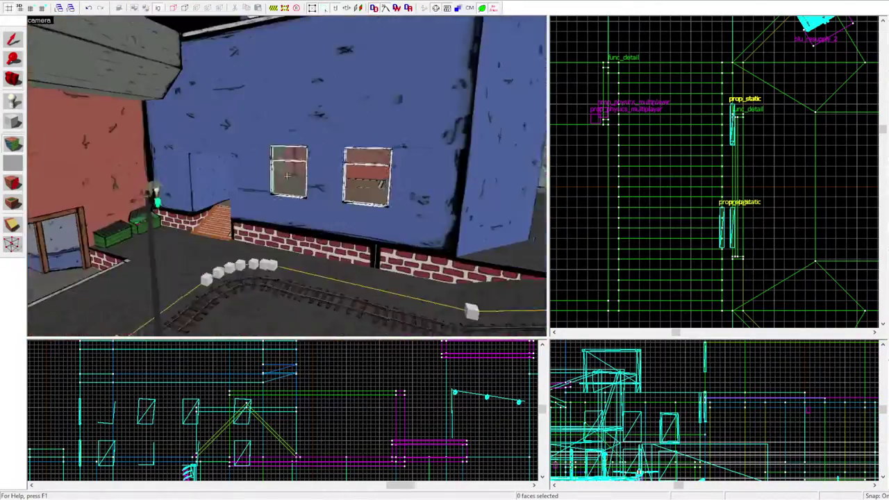
key(w)
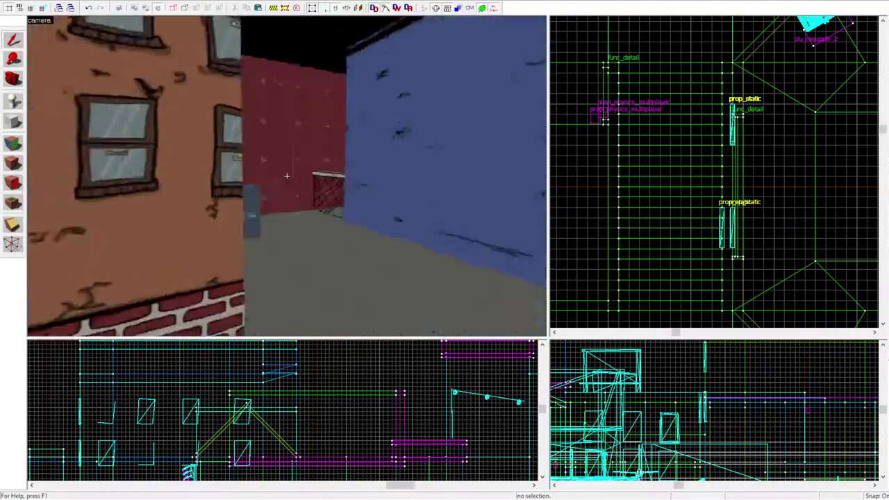
key(s)
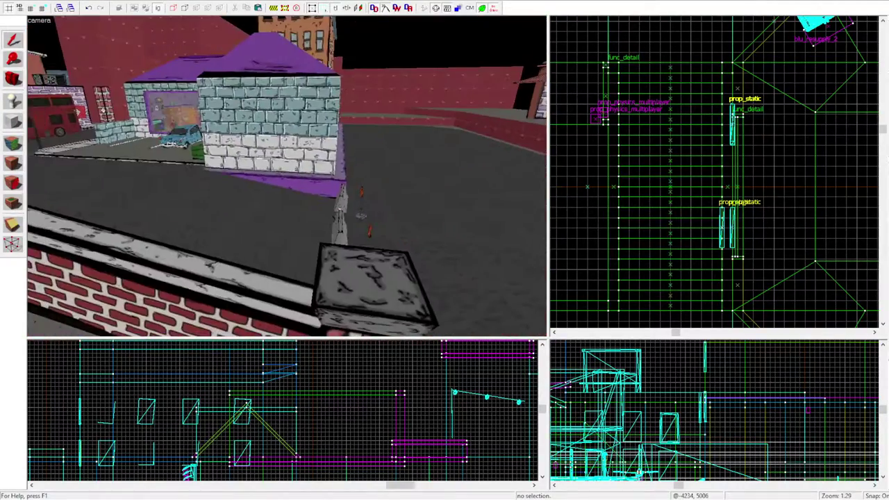
key(w)
key(w)
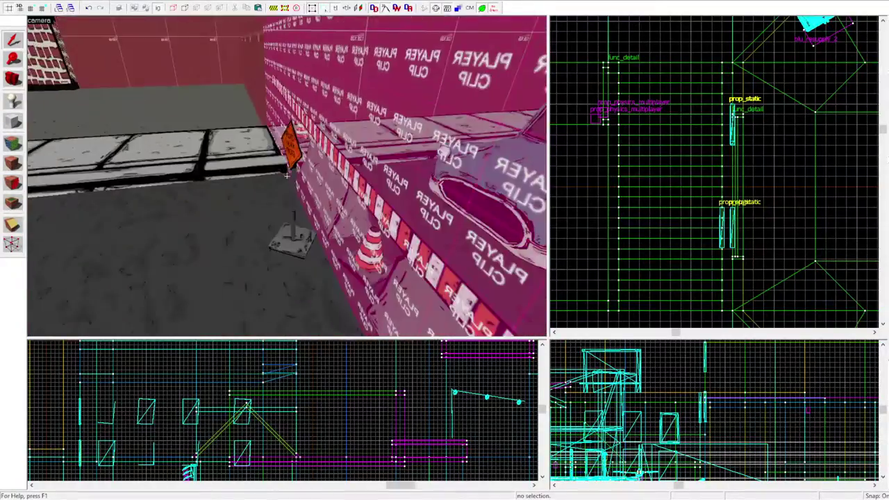
- Position a capped brick wall section measuring 200 by 48 by 192 units between the red placeholder walls and adjust the adjoining brushes' vertices
key(w)
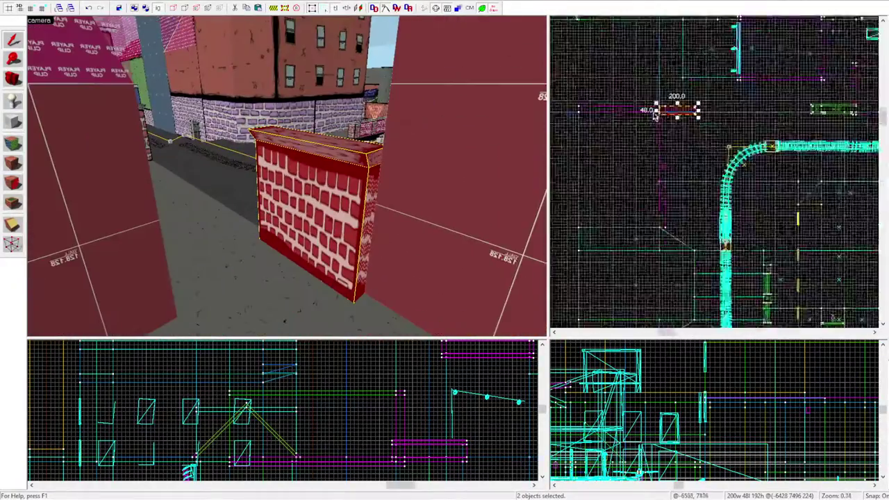
key(ctrl+e)
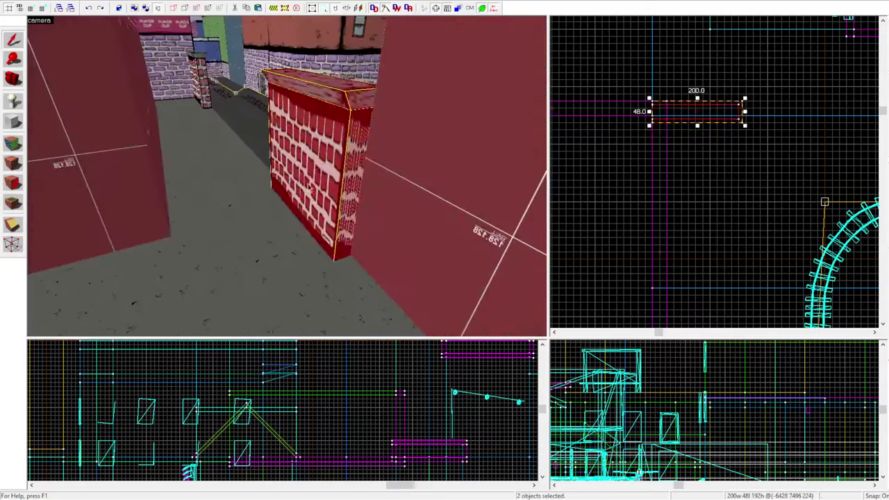
ctrl+click(285, 174)
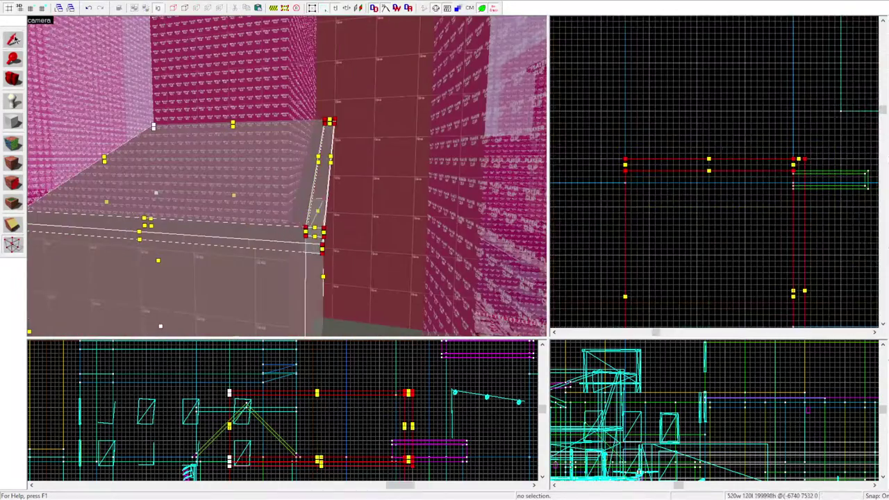
click(294, 204)
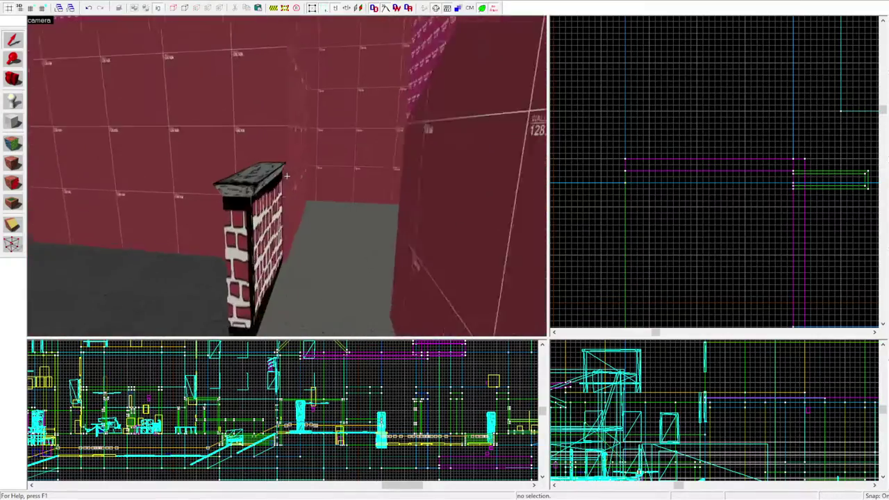
click(287, 175)
key(Escape)
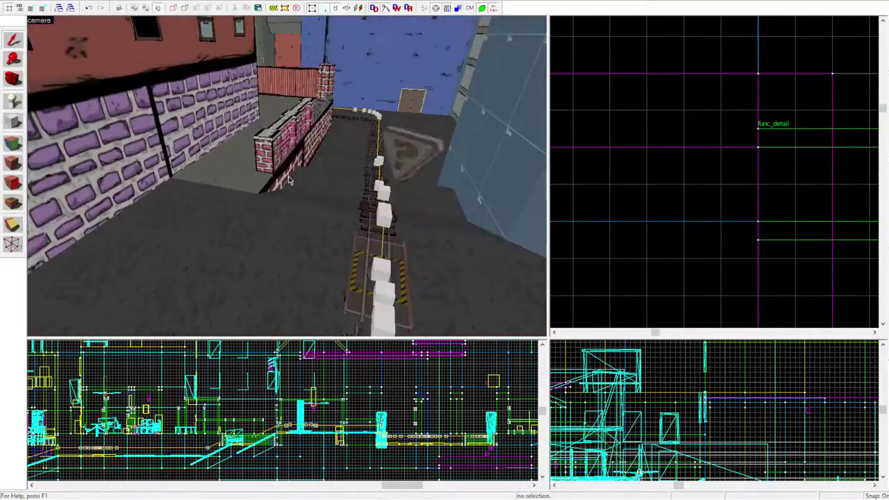
- Create 1-unit-high func_detail trim strips along the two exposed edges of the raised walkway beside the low brick wall
click(286, 176)
click(15, 122)
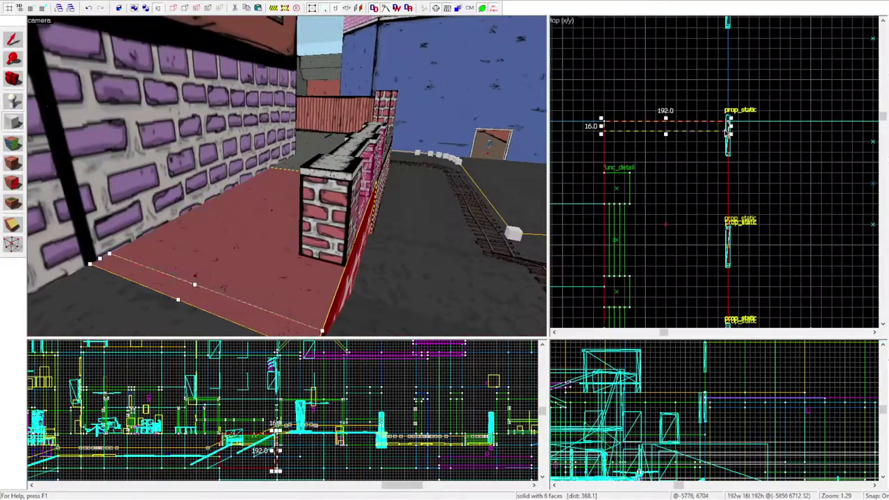
key(Return)
click(15, 40)
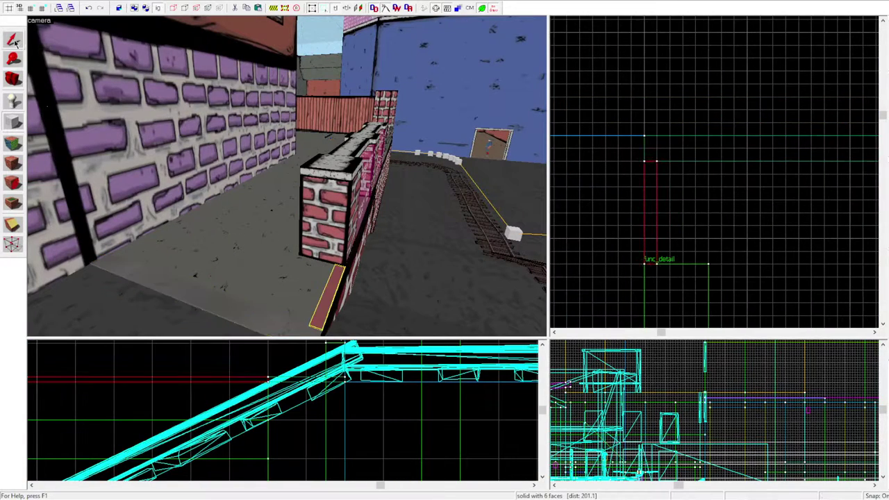
key(s)
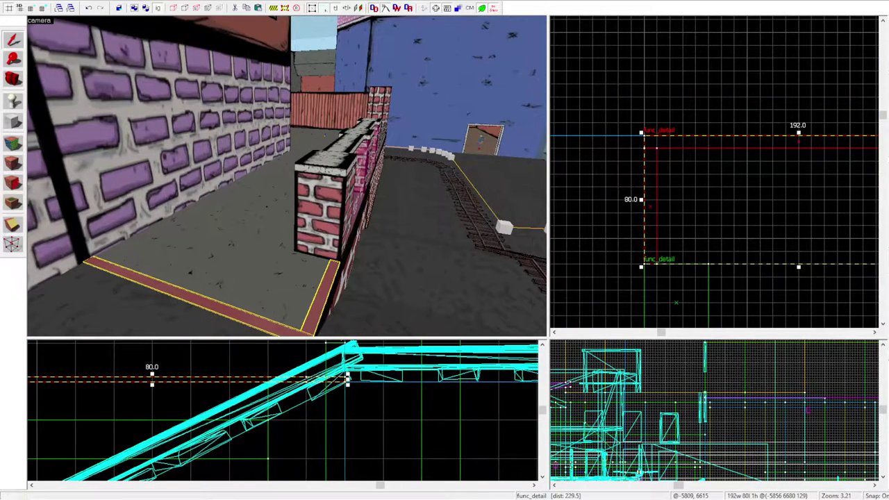
- Apply the light wooden trim texture to the top faces of the two walkway edge strips
key(shift+a)
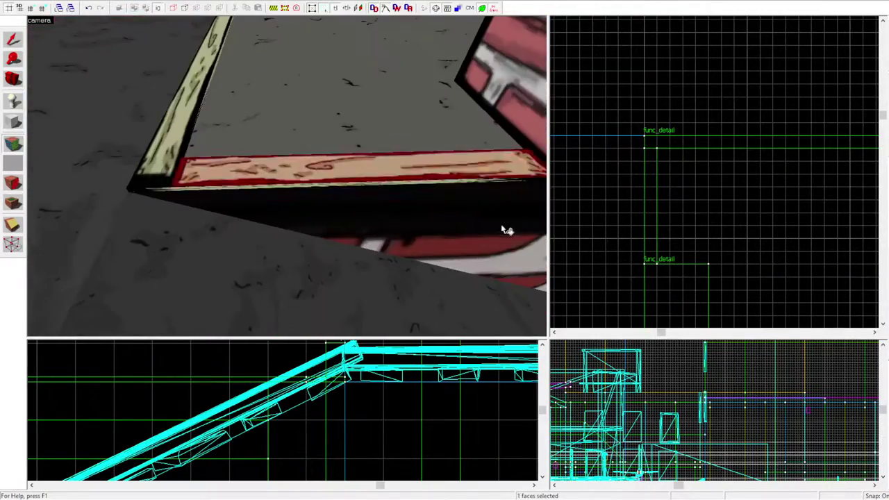
click(290, 217)
key(Escape)
- Copy the 8-unit-wide trim strip to the railed side of the walkway and extend it to 336 units along the railing
drag(59, 152, 346, 231)
drag(278, 184, 291, 212)
click(291, 212)
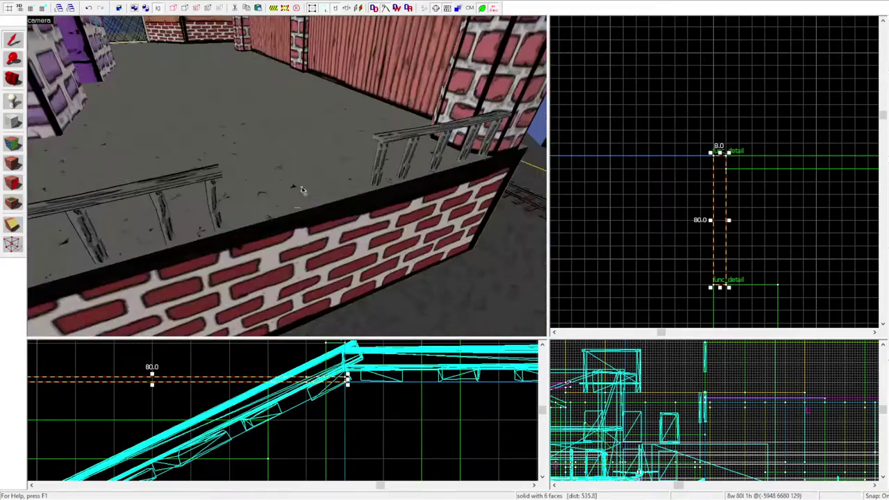
scroll(720, 231, up, 3)
click(720, 231)
key(ctrl+shift+e)
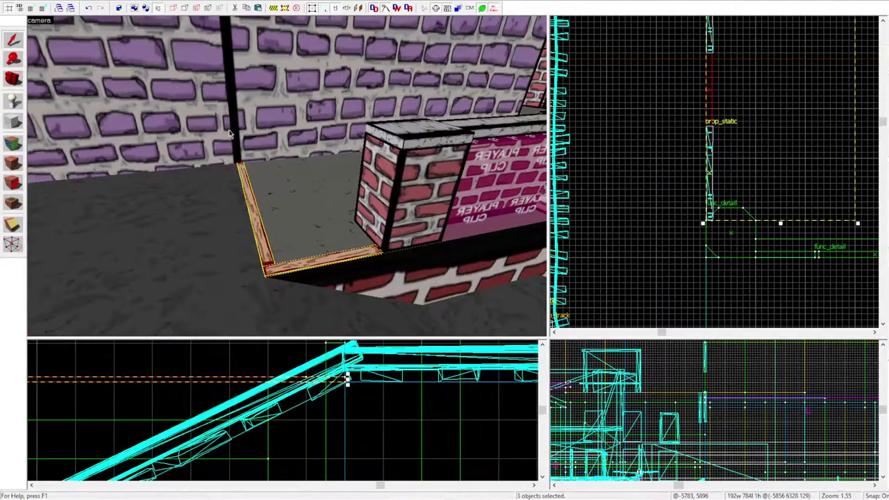
- Texture the top face of the long trim strip beneath the wooden railing
drag(541, 214, 360, 127)
key(z)
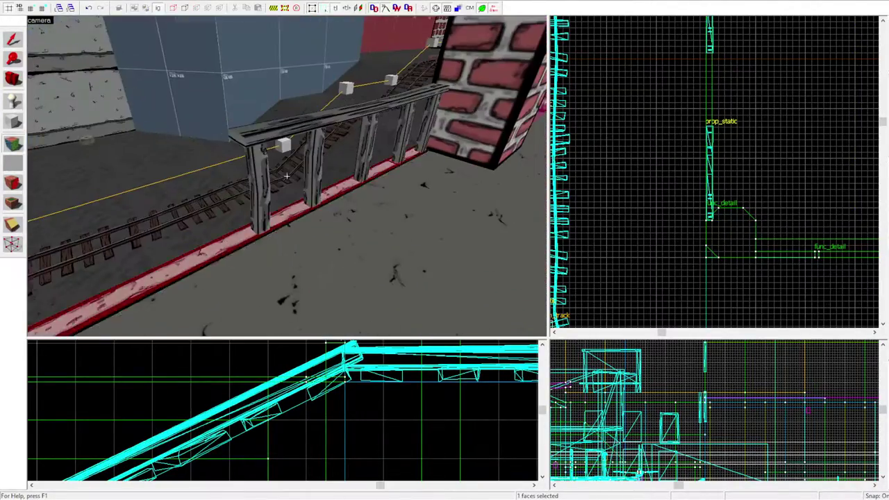
key(w)
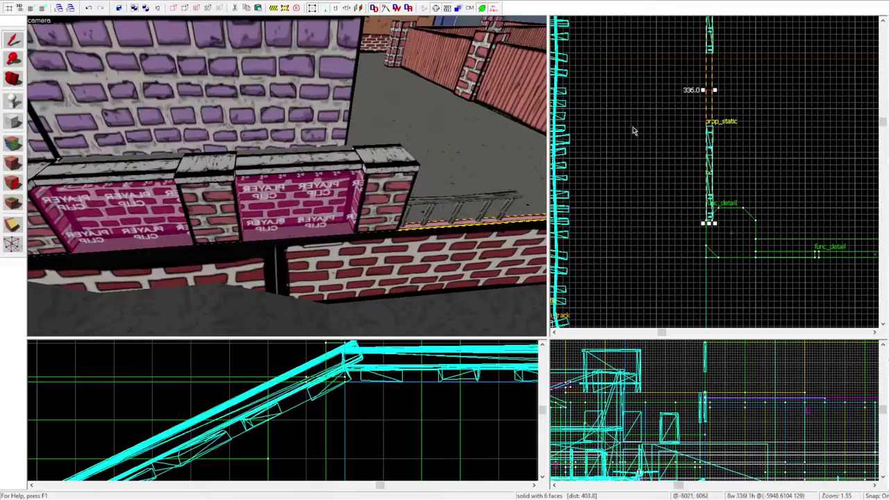
key(z)
key(w)
key(Escape)
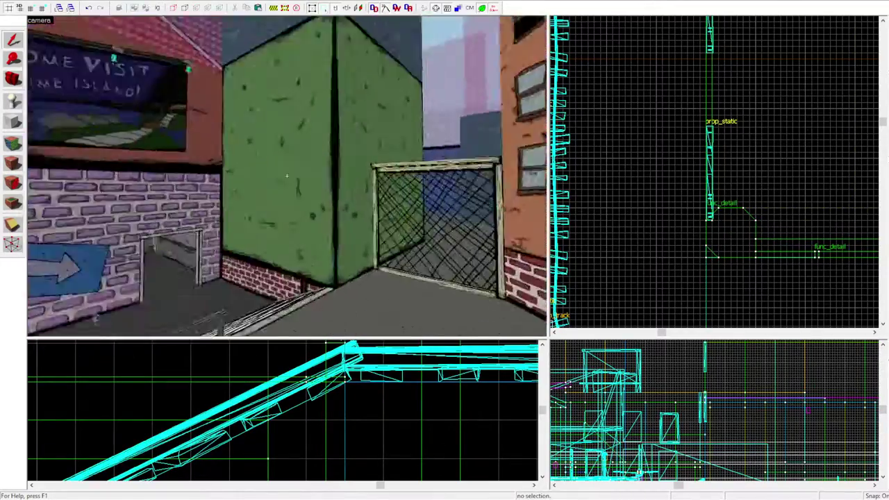
- Place a group of nine window props on the red building's side wall next to the billboard
click(326, 173)
scroll(777, 226, up, 4)
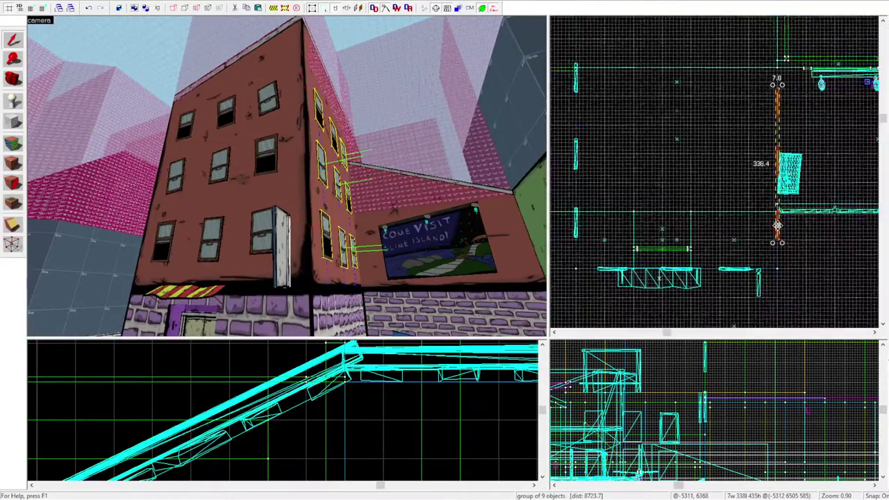
key(ctrl+shift+e)
click(776, 259)
- Line the raised edge opposite the arrow sign with railing props and add 39-unit-tall func_detail posts between and beside them
scroll(777, 258, up, 4)
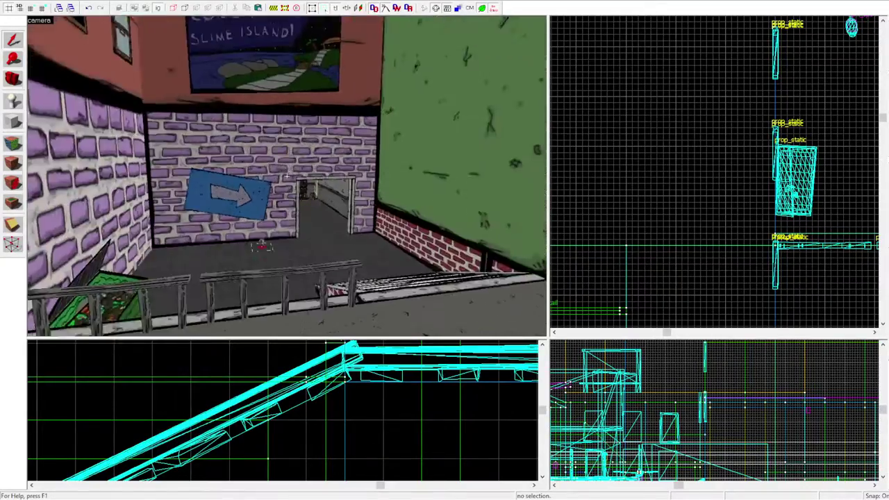
key(z)
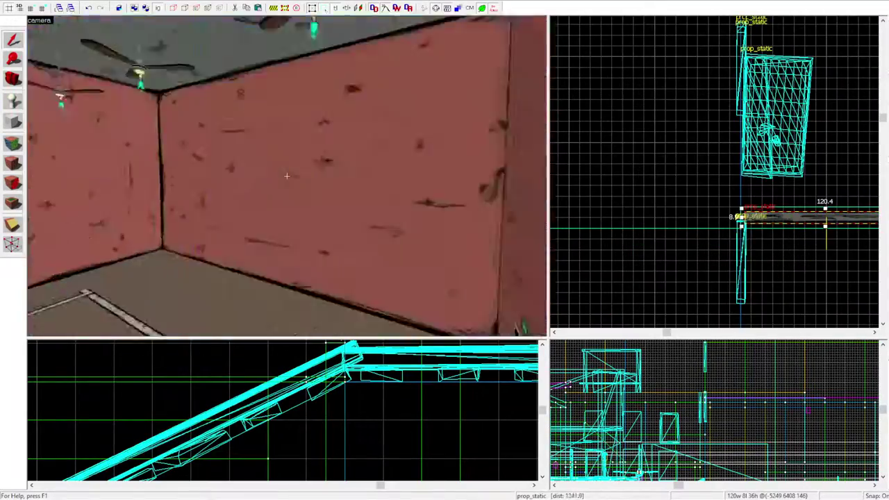
key(s)
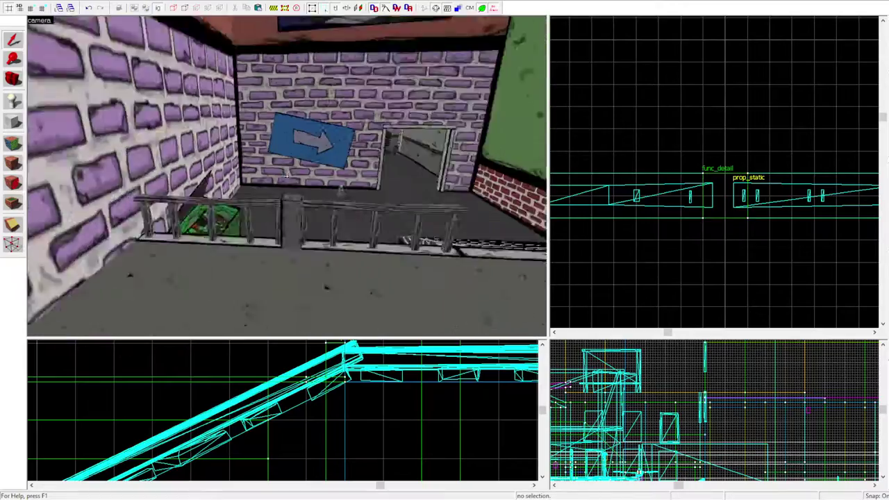
click(727, 187)
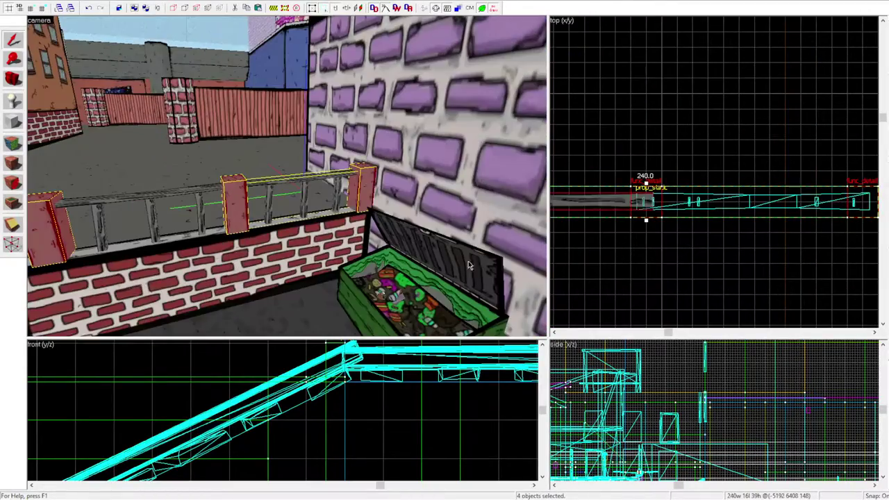
- Clip the blue placeholder blocks above the dark-roofed blue building and over the track passage
key(z)
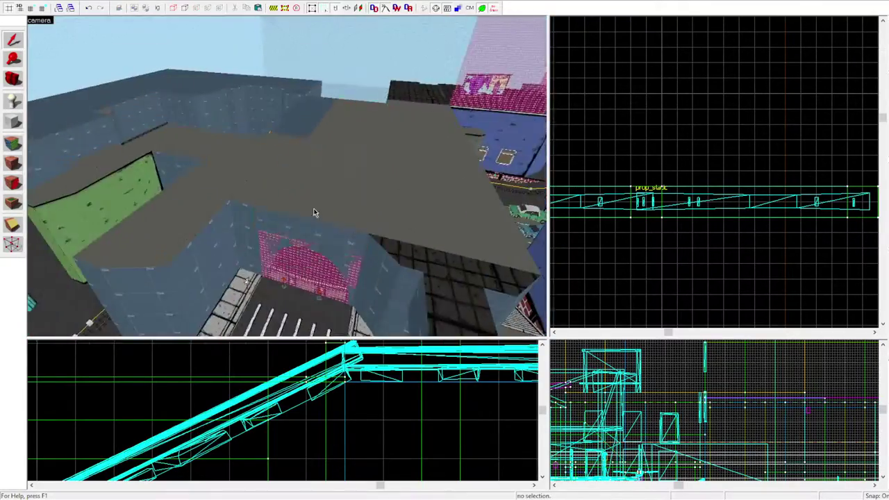
key(z)
click(260, 169)
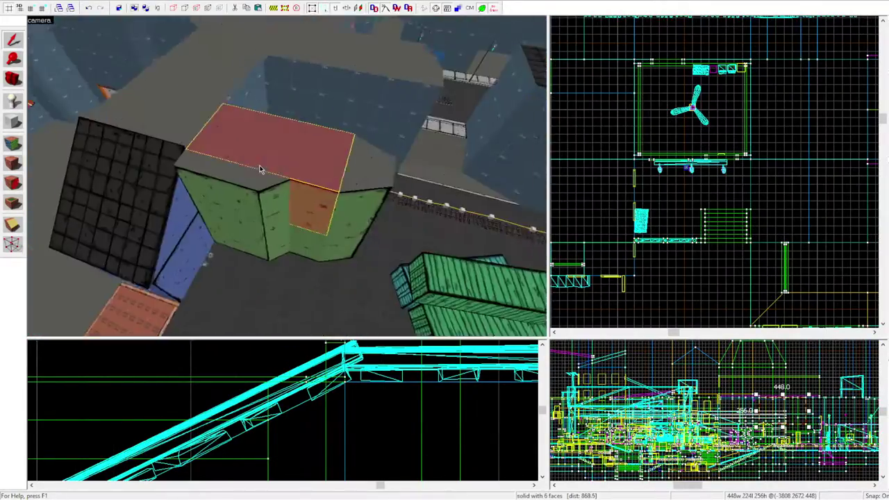
click(729, 417)
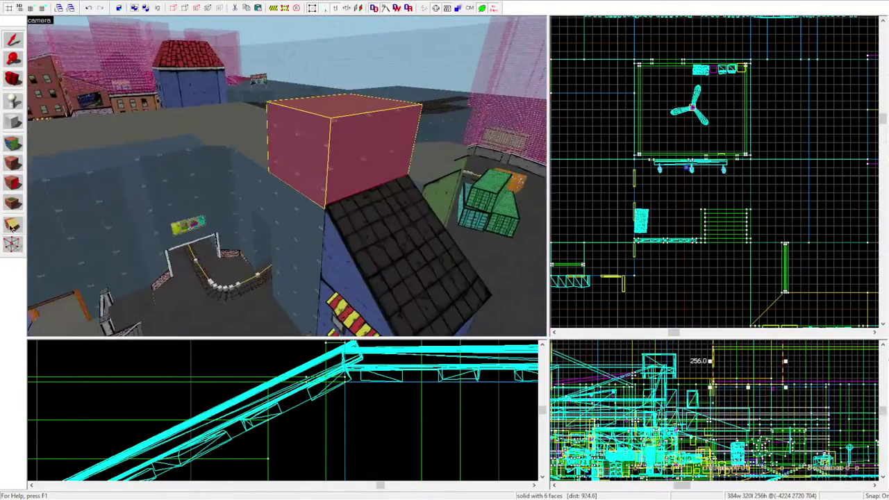
key(z)
key(s)
scroll(715, 409, up, 2)
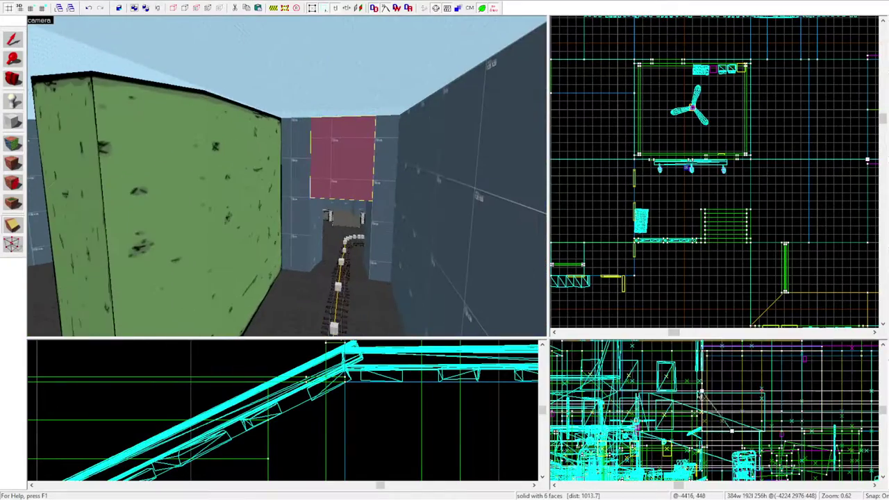
key(Escape)
key(z)
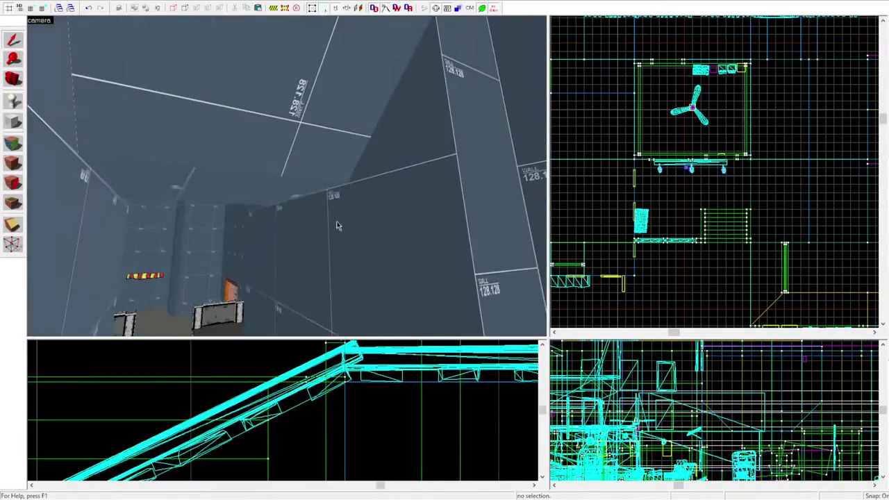
- Clip a 384-unit-wide section from the trackside placeholder wall and reduce it to the upper 352 units, opening an alcove beneath
click(286, 175)
key(z)
scroll(727, 223, down, 5)
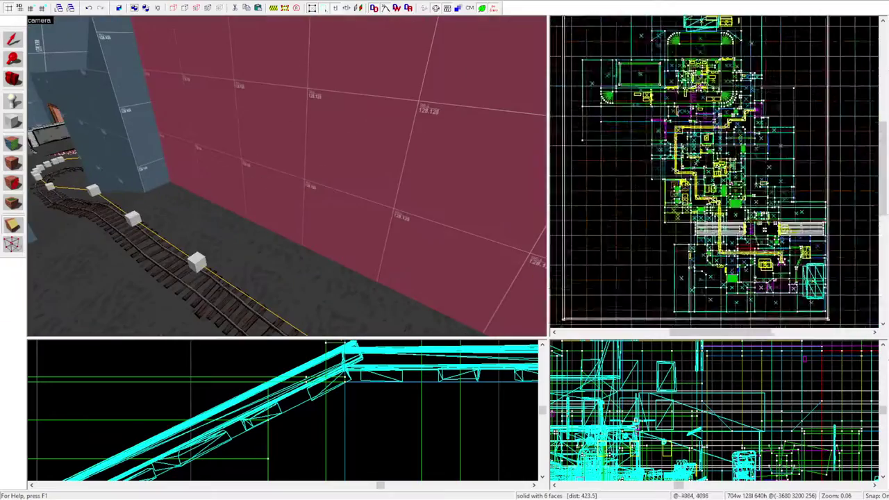
scroll(727, 224, up, 5)
scroll(738, 450, down, 3)
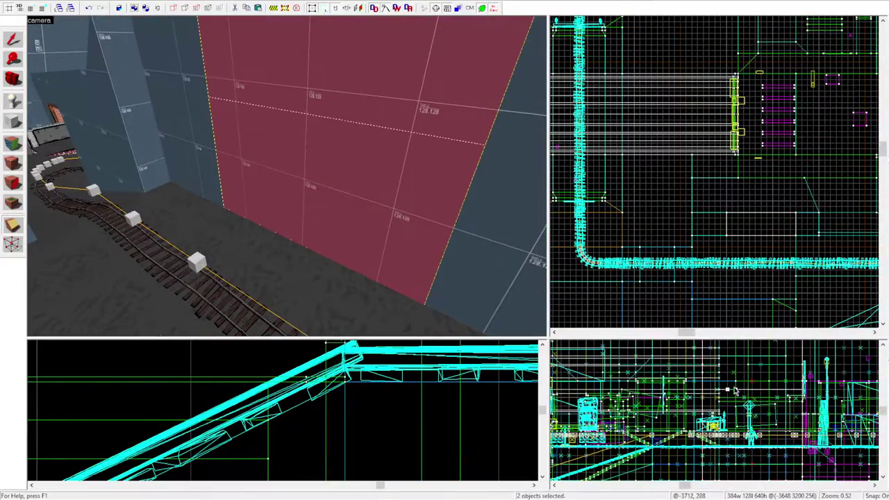
click(734, 391)
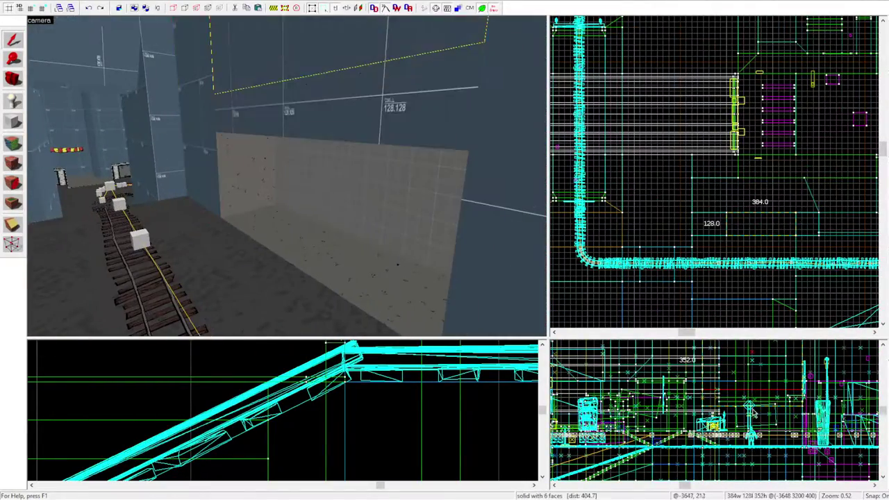
- Add a team spawn player as a scale reference in the alcove and texture its inner walls with the black-lined grey plaster
key(w)
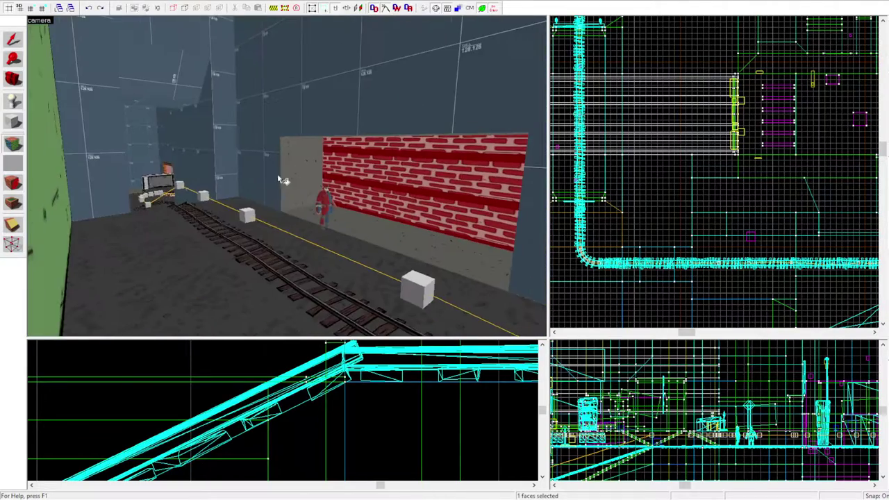
key(w)
drag(277, 177, 439, 168)
ctrl+click(797, 210)
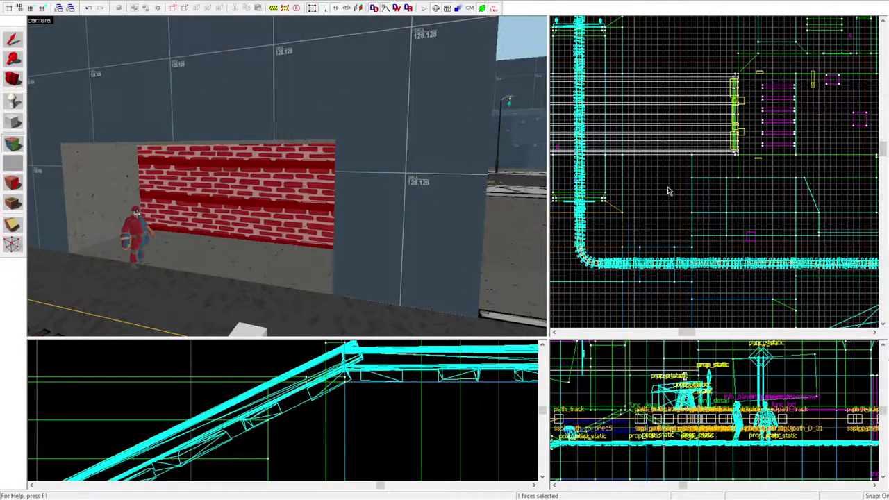
- Slope the alcove's ceiling down toward the rear wall by moving the lower vertices of the block above it
key(w)
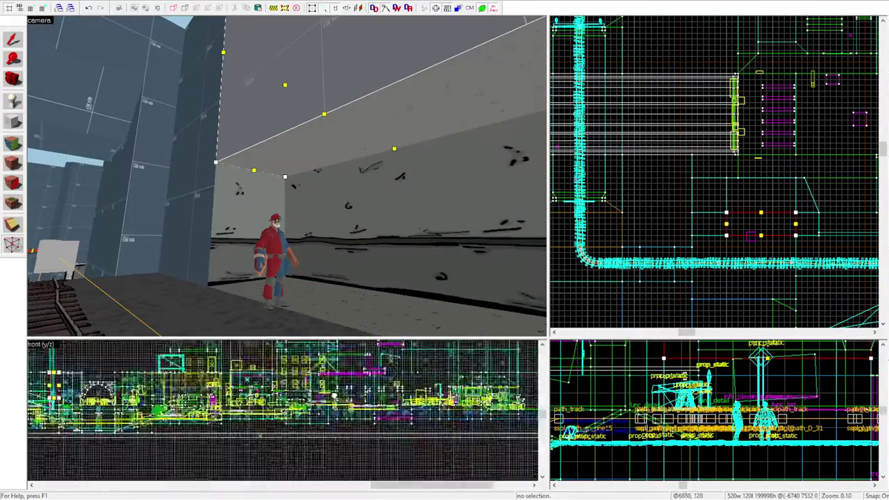
scroll(281, 409, up, 5)
key(s)
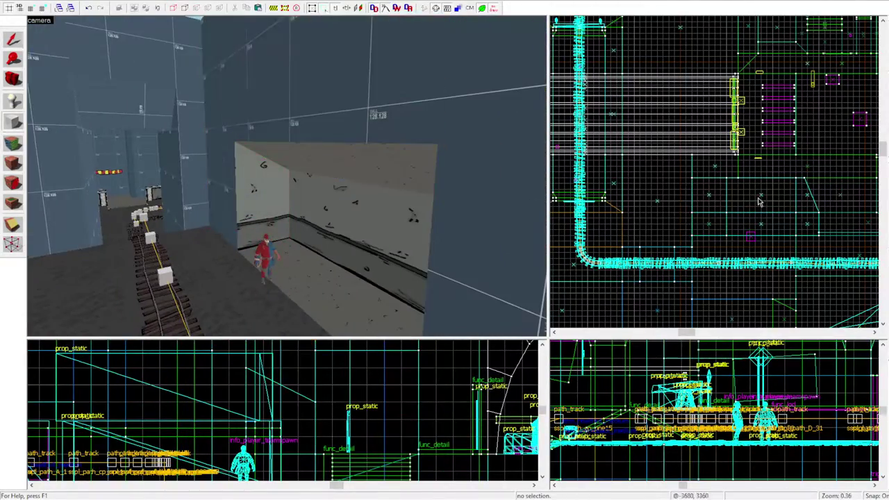
key(w)
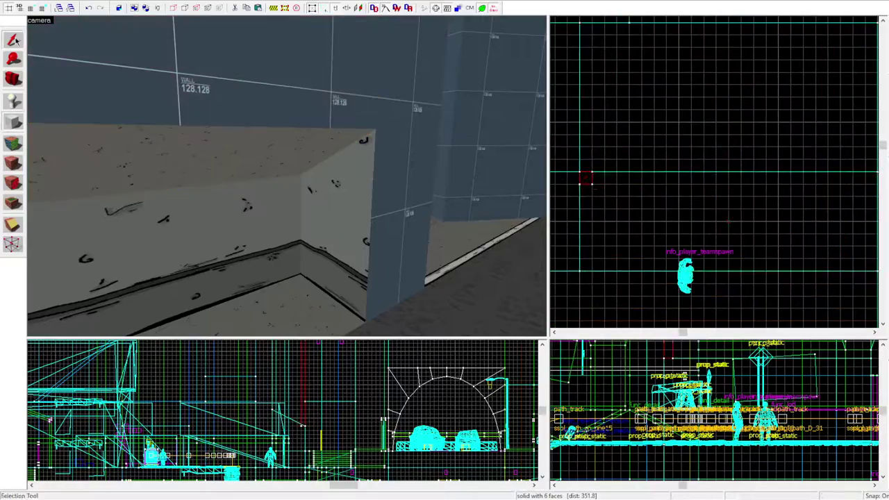
- Place 152-unit-tall posts in the alcove's four corners and extend the front pair up to the ceiling
key(s)
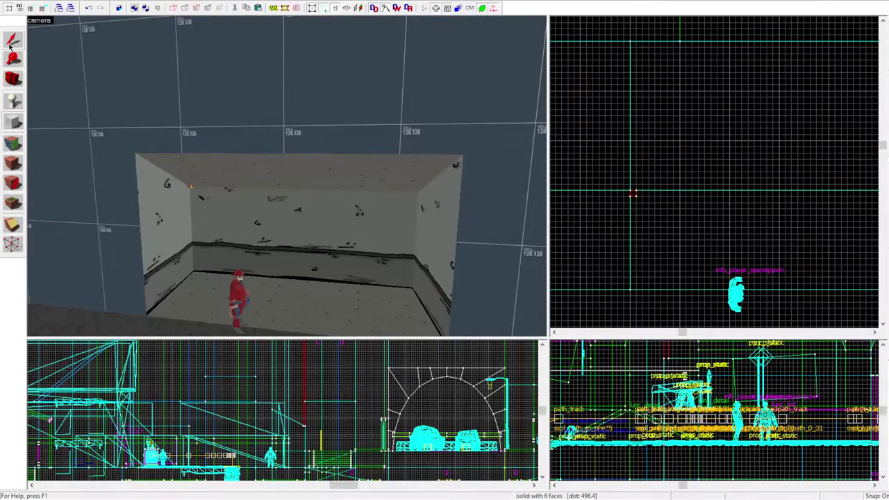
shift+drag(632, 193, 631, 268)
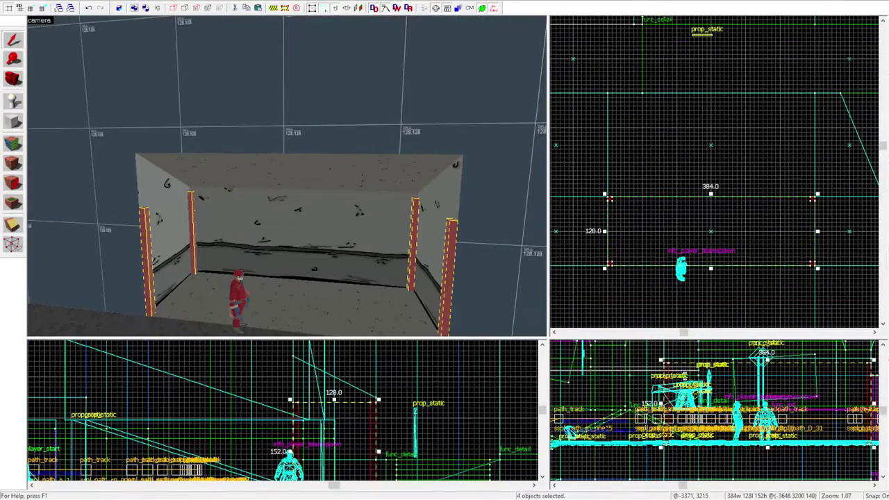
key(shift+v)
scroll(249, 375, up, 3)
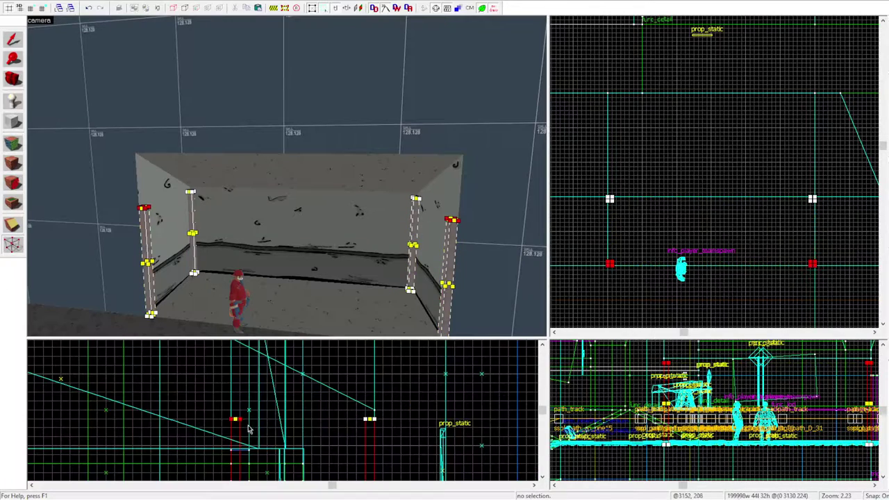
- Cut the 384 by 128 unit sloped ceiling slab into perimeter beams, texture them brown wood, and tie the frame to func_detail
click(281, 171)
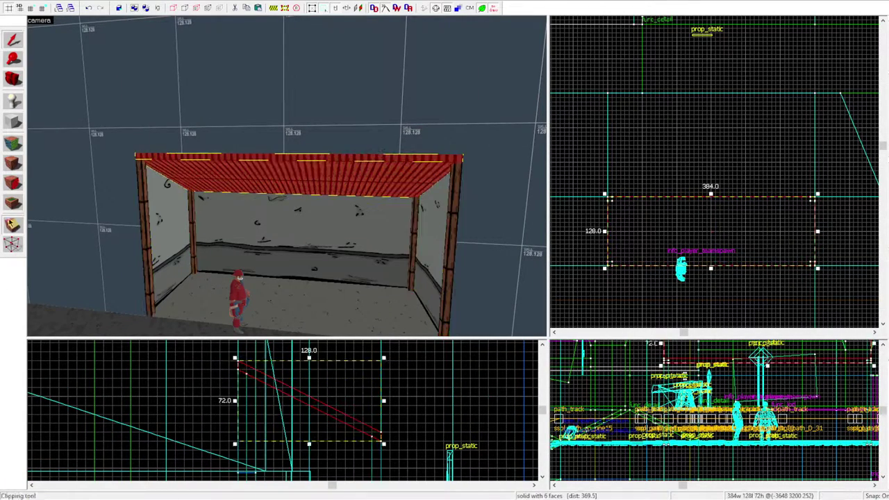
key(shift+a)
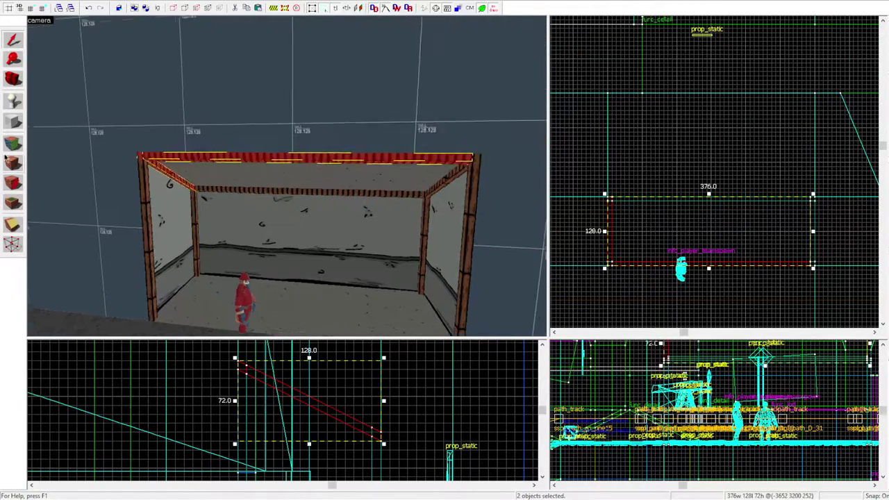
scroll(187, 138, up, 5)
click(172, 120)
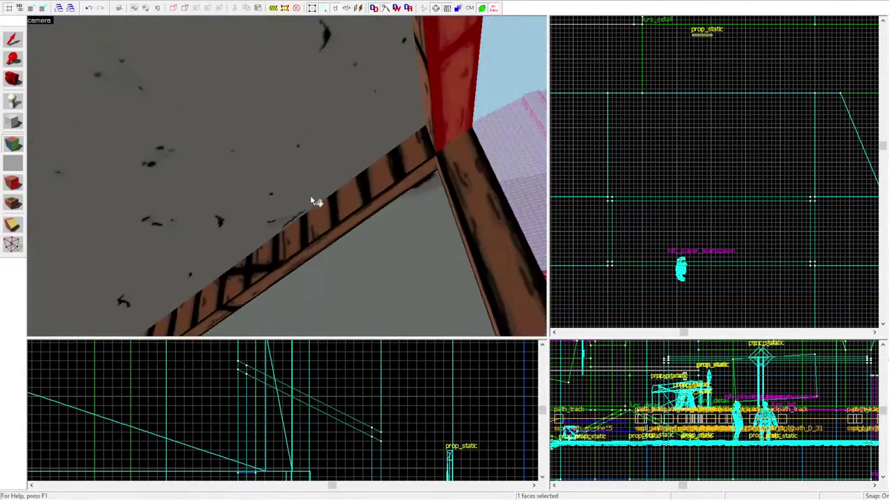
click(366, 113)
key(ctrl+t)
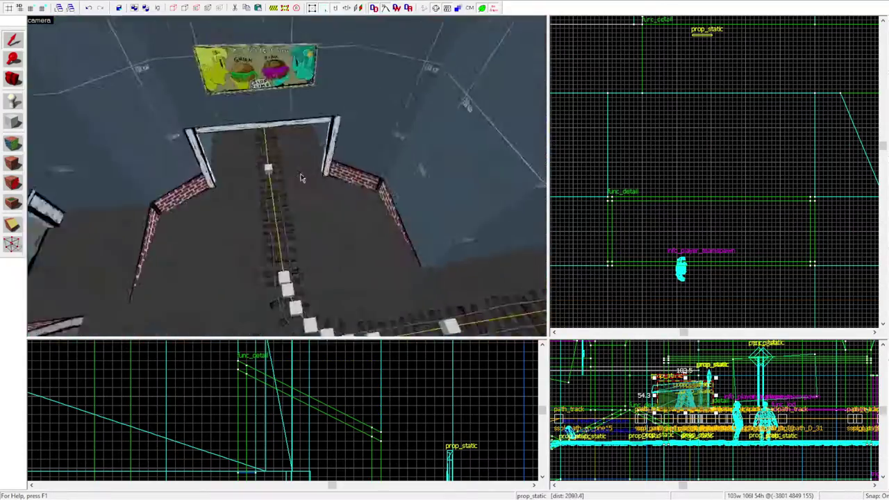
- Copy two green dumpsters and an 80-unit-wide double door from elsewhere in the map to the alcove's rear wall
click(222, 206)
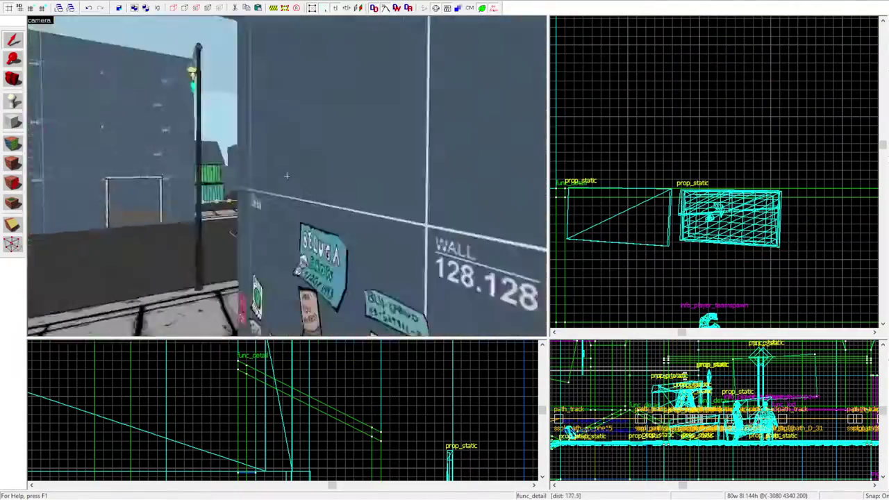
click(293, 136)
scroll(741, 405, up, 3)
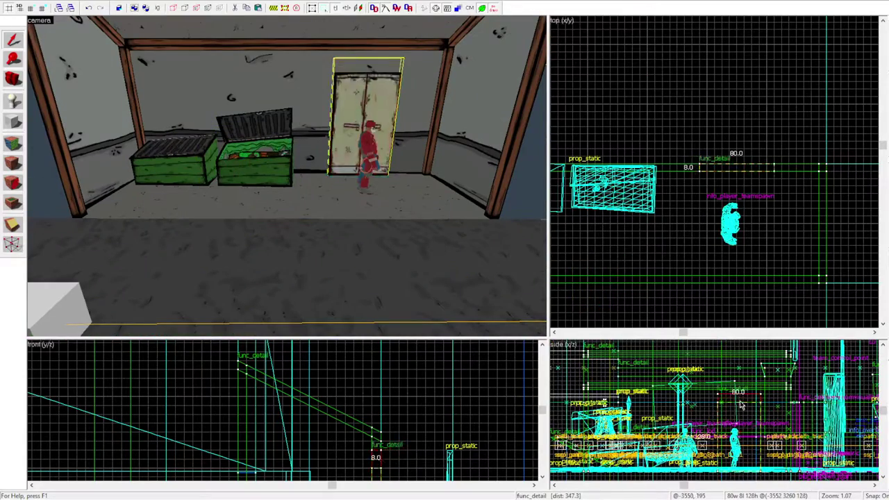
- Frame the alcove's double door with brown wooden trim and align the wood texture on the beams
key(ctrl+shift+e)
key(shift+a)
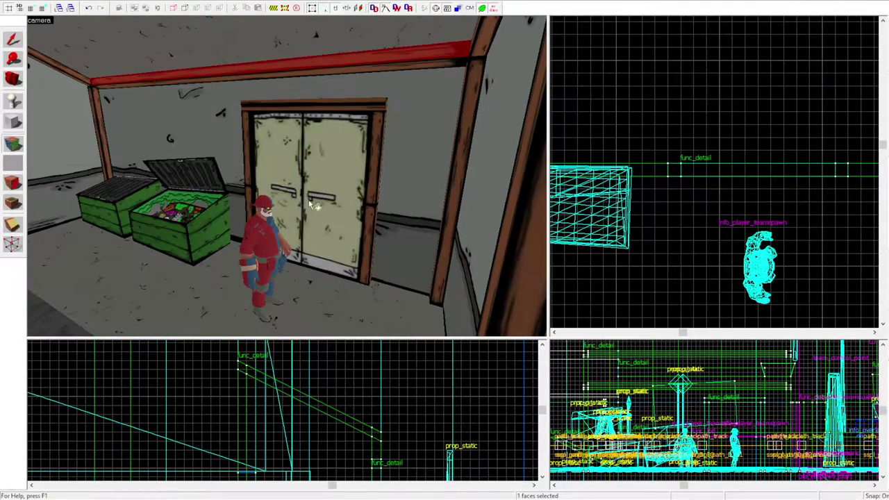
drag(310, 202, 23, 58)
drag(506, 225, 486, 208)
drag(446, 304, 310, 202)
- Add a static prop and an overlay in front of the alcove's double door
key(ctrl+shift+e)
scroll(661, 172, up, 2)
key(ctrl+e)
key(ctrl+e)
key(ctrl+shift+e)
drag(647, 127, 426, 335)
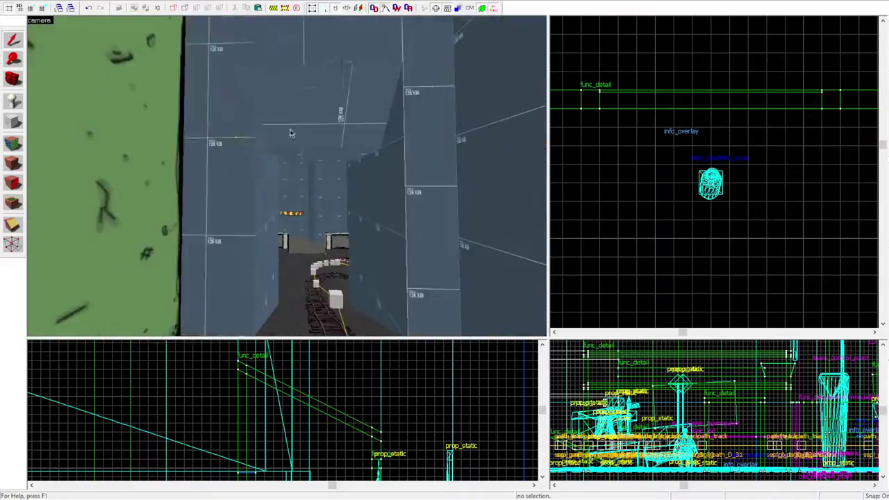
- Copy 8 by 8 unit wooden posts along both walls of the track passage and fit their heights to the walls
click(292, 174)
key(ctrl+e)
mouse_move(663, 226)
mouse_down()
mouse_move(654, 222)
mouse_move(734, 169)
mouse_move(654, 192)
mouse_move(675, 271)
mouse_move(631, 229)
mouse_up()
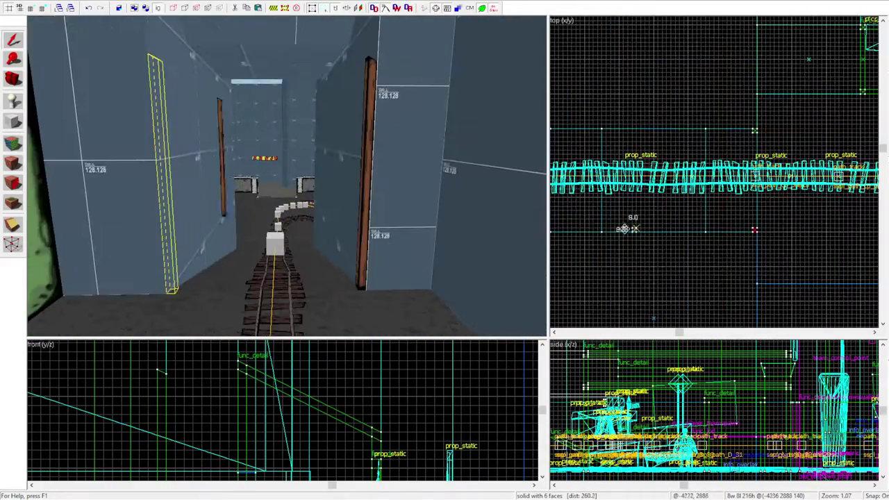
scroll(312, 369, down, 4)
drag(311, 369, 312, 399)
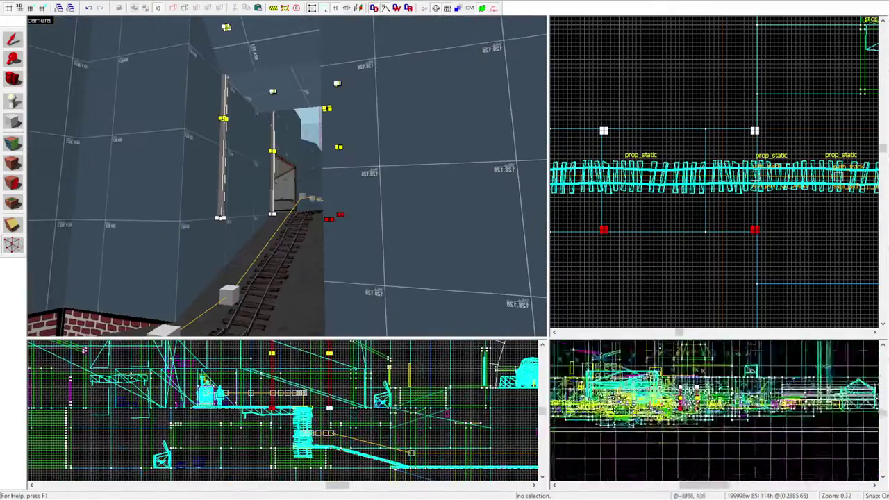
- Add further wooden post pairs, 192 units wide and 456 units tall, toward the passage's other end
scroll(662, 429, down, 2)
drag(623, 139, 264, 191)
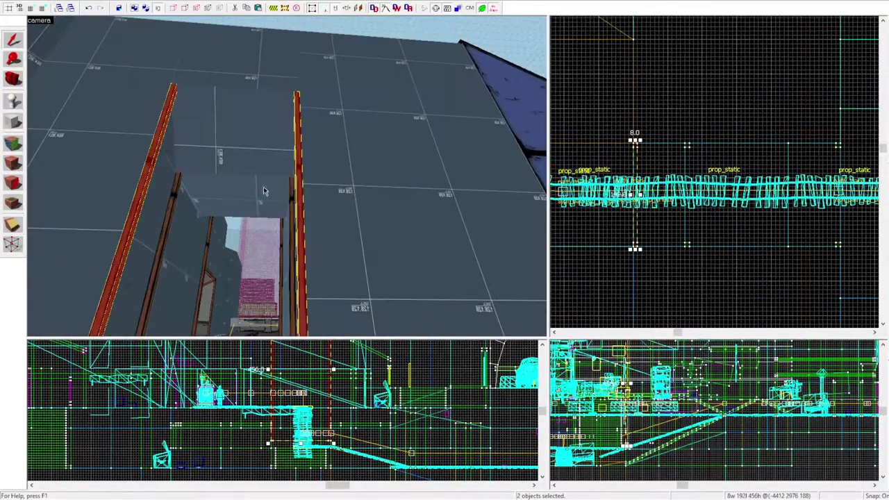
drag(686, 147, 790, 147)
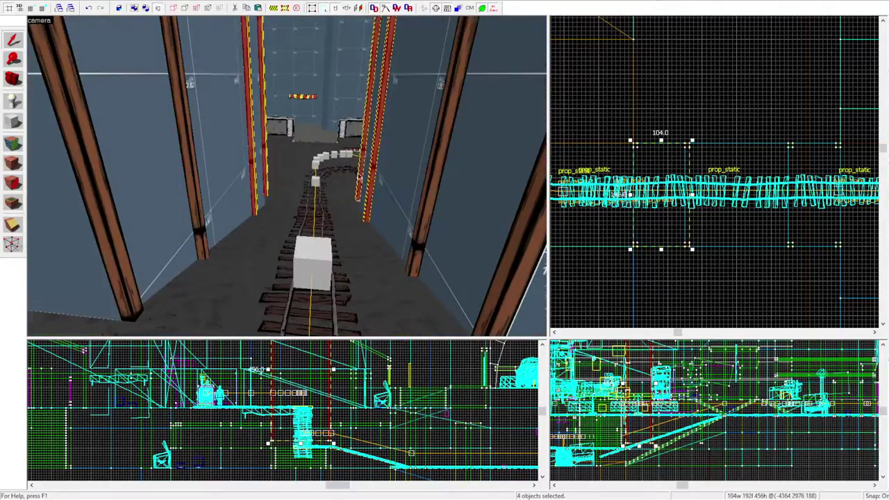
- Build diagonal beams between the post tops on both sides of the passage entrance and texture them brown wood
click(458, 473)
click(677, 386)
scroll(677, 385, up, 3)
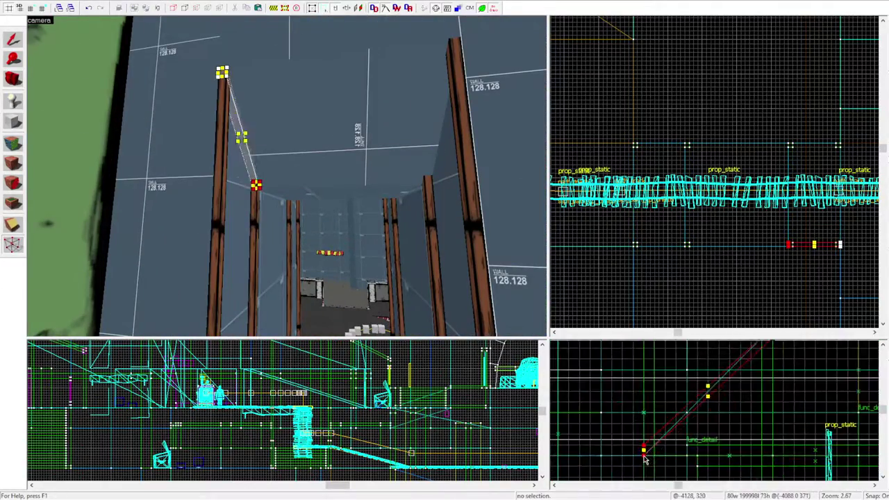
click(188, 113)
key(shift+a)
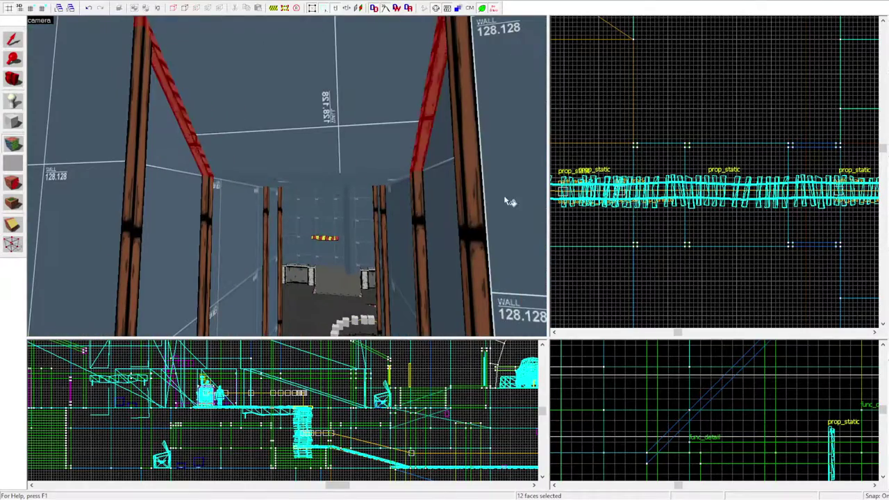
drag(508, 202, 482, 185)
- Copy the pair of diagonal beams to the opposite end of the track passage and fit them between the post tops
click(828, 222)
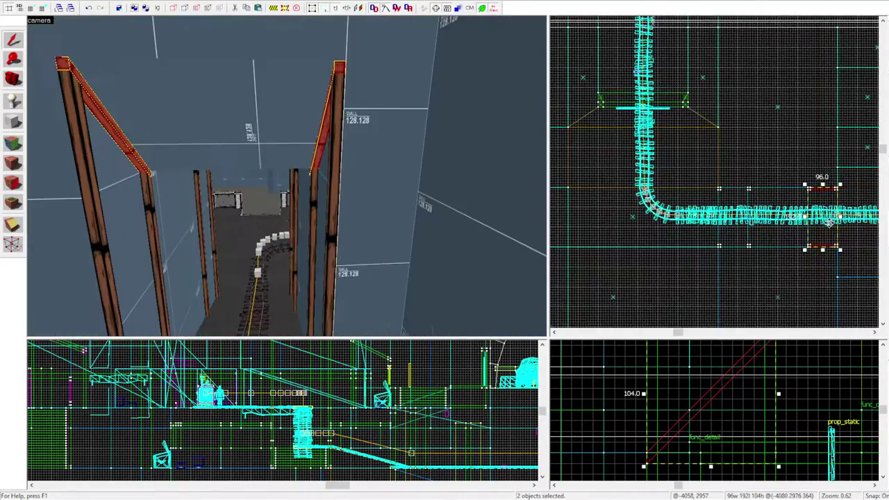
scroll(664, 313, up, 2)
drag(389, 208, 237, 160)
scroll(717, 420, down, 3)
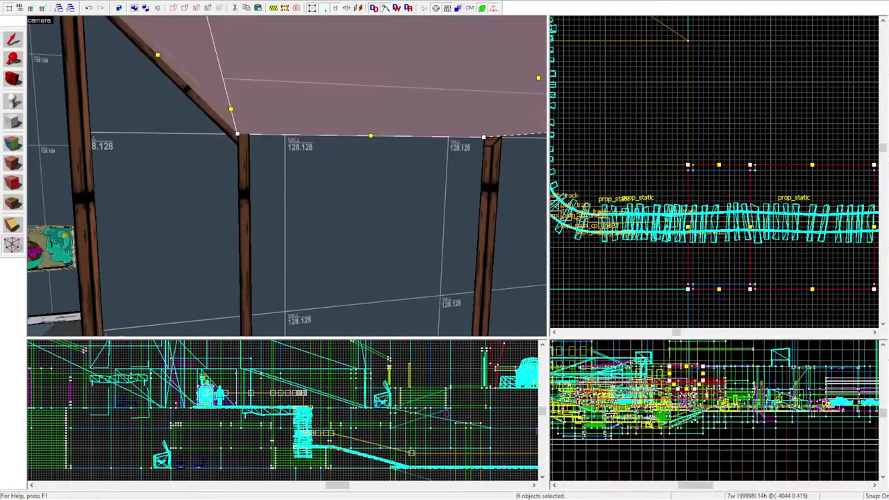
mouse_move(264, 188)
mouse_down()
mouse_move(289, 175)
mouse_move(271, 187)
mouse_up()
click(12, 244)
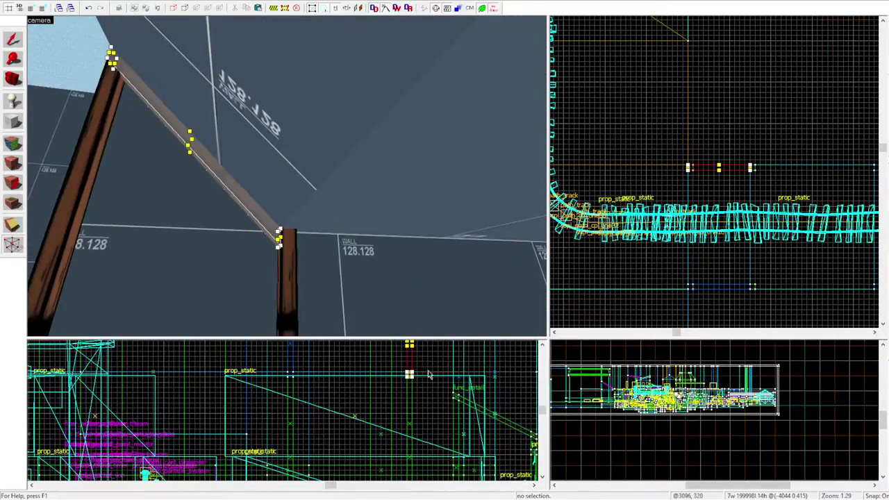
- Align the passage ceiling's vertices with the beam ends and join the posts along the wall with a horizontal wooden beam
drag(208, 194, 288, 182)
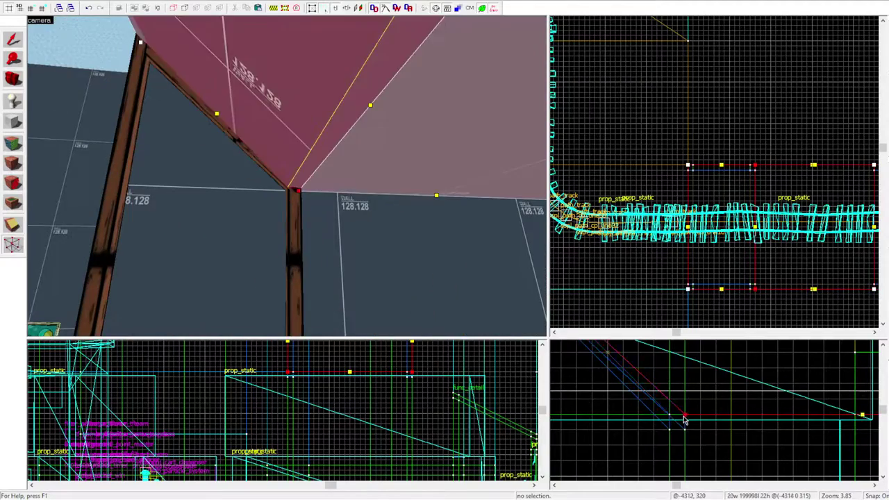
drag(683, 420, 861, 424)
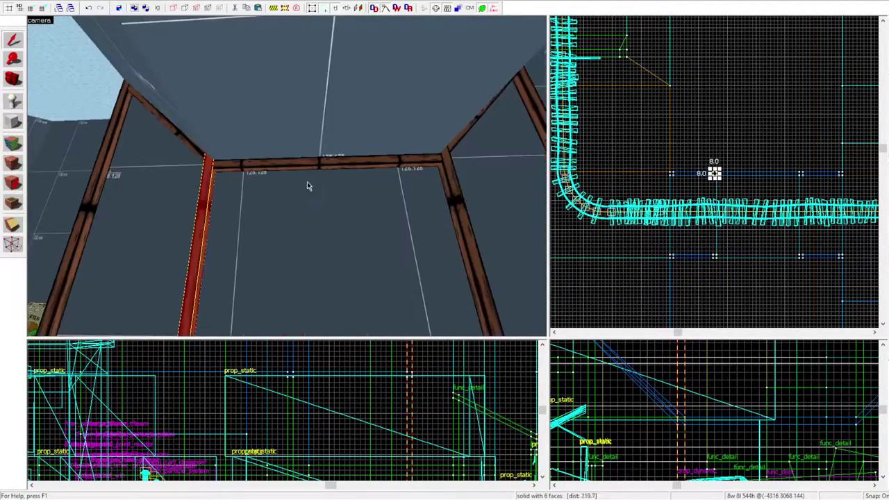
drag(307, 181, 287, 176)
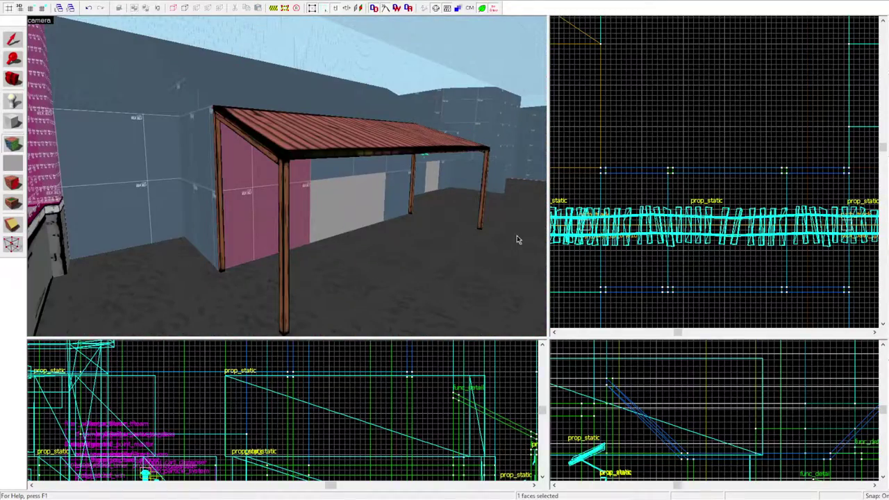
- Apply the blue wood texture to the upper walls of the building with the red lean-to roof
mouse_move(379, 177)
mouse_down()
mouse_move(303, 183)
mouse_move(323, 148)
mouse_move(123, 156)
mouse_up()
scroll(683, 392, up, 2)
key(shift+a)
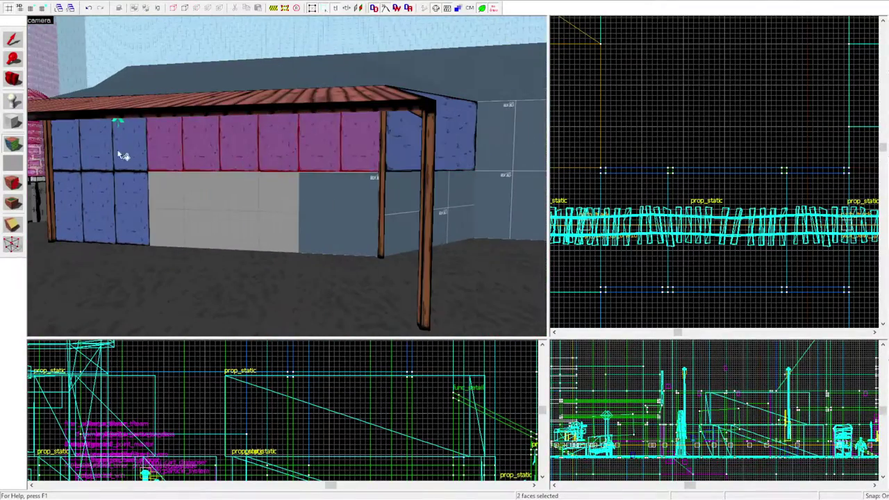
drag(340, 203, 244, 167)
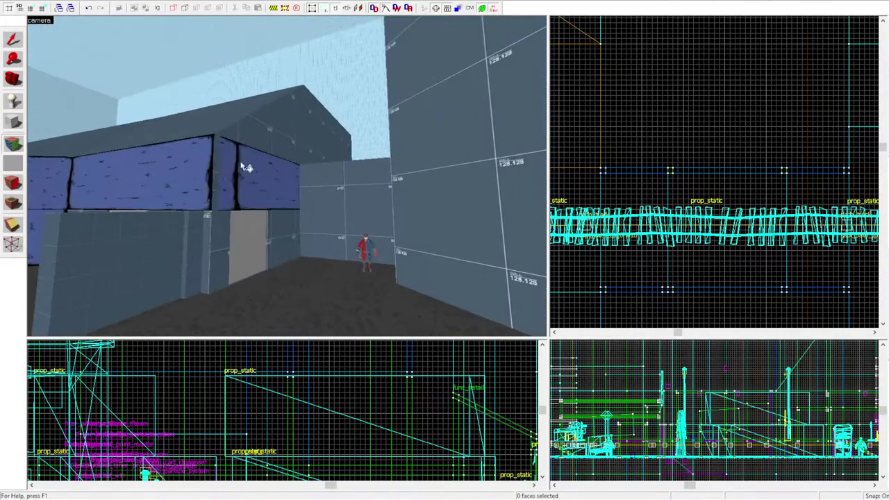
- Apply the lilac brick texture to the lower walls of the blue building, including those beneath the lean-to
drag(509, 229, 391, 243)
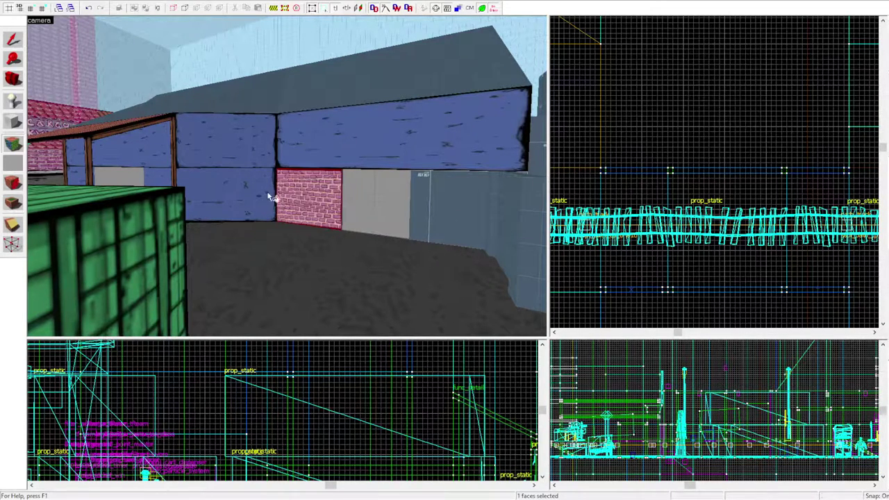
drag(273, 197, 328, 156)
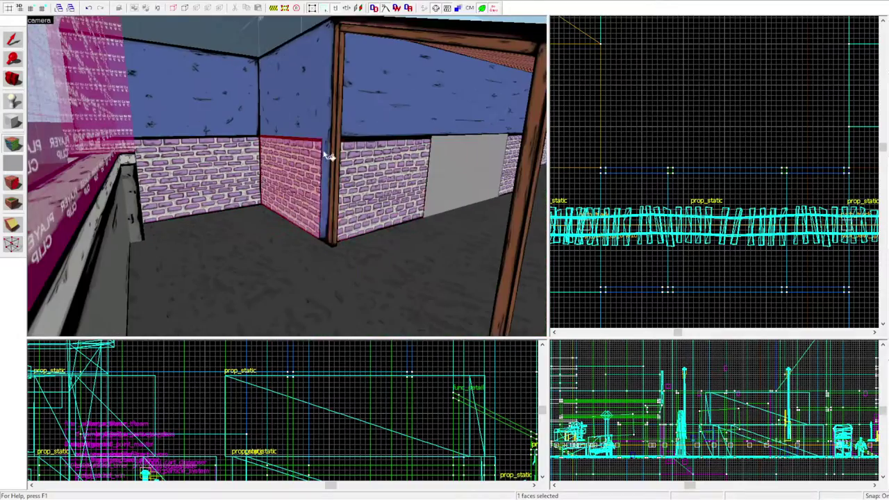
drag(511, 225, 449, 278)
- Cover the blue building's placeholder roof with the dark roof tile texture
click(298, 154)
drag(224, 151, 278, 208)
click(426, 179)
- Extend a brush upward from the lean-to's sloped roof to form a player clip volume above it
click(12, 244)
scroll(272, 441, down, 3)
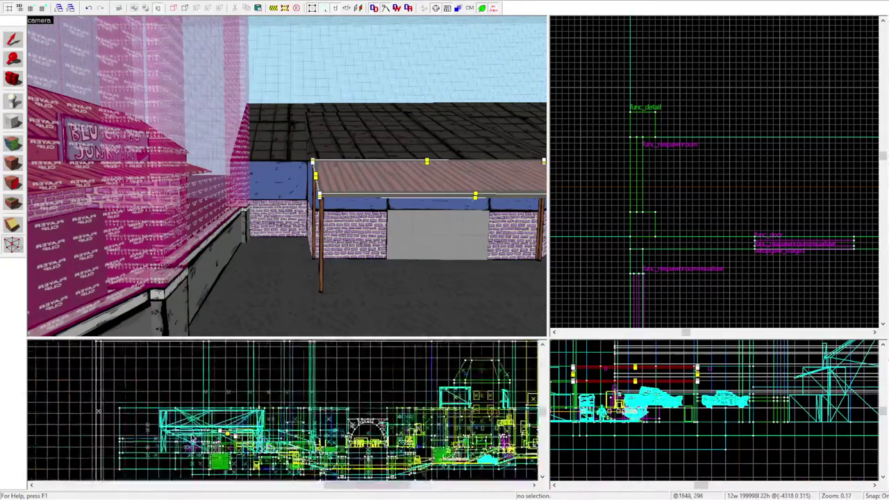
scroll(273, 421, up, 3)
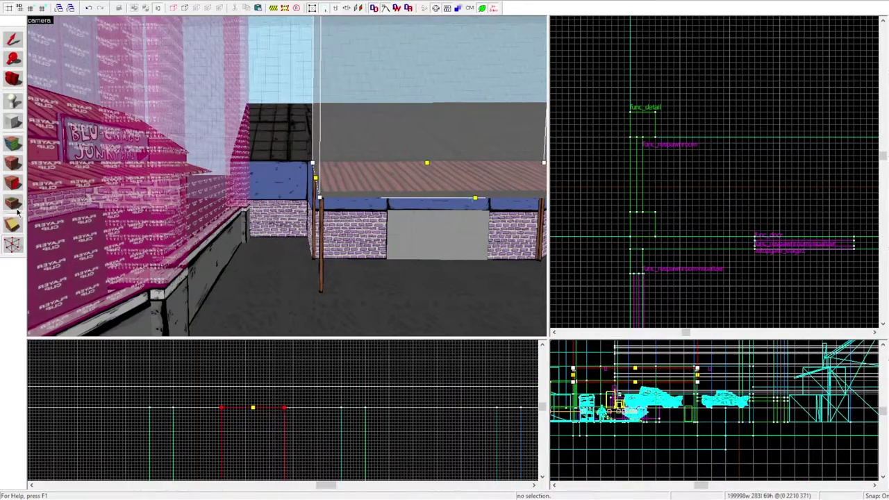
mouse_move(278, 174)
mouse_down()
mouse_move(44, 54)
mouse_move(284, 174)
mouse_up()
- Fit a 184 by 16 unit, 1032-unit-tall player clip above the blue wall in the corner beside the lean-to
scroll(726, 278, up, 10)
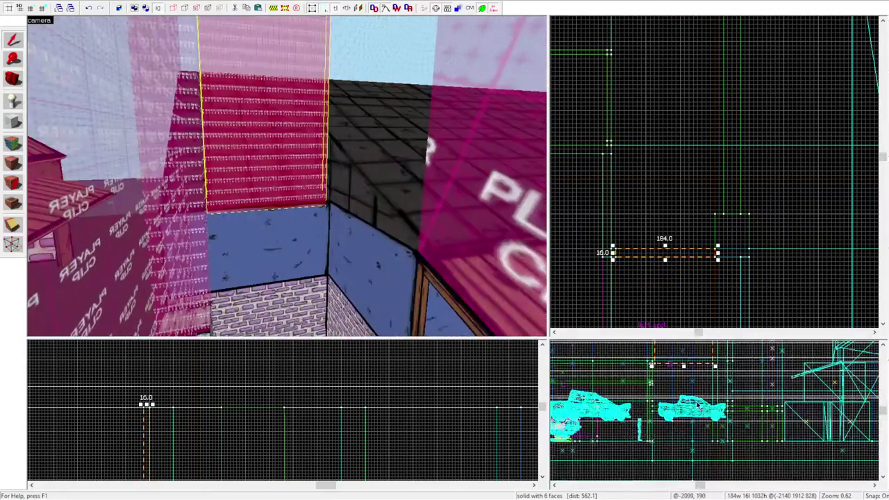
click(653, 250)
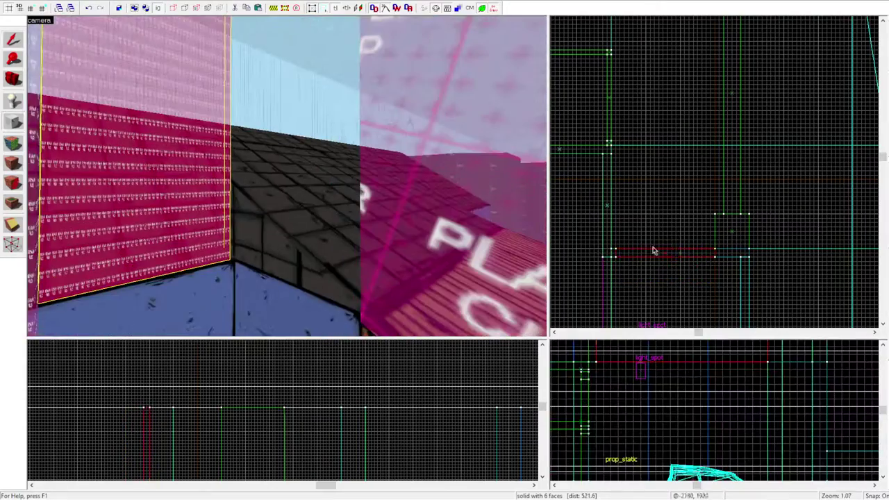
click(13, 40)
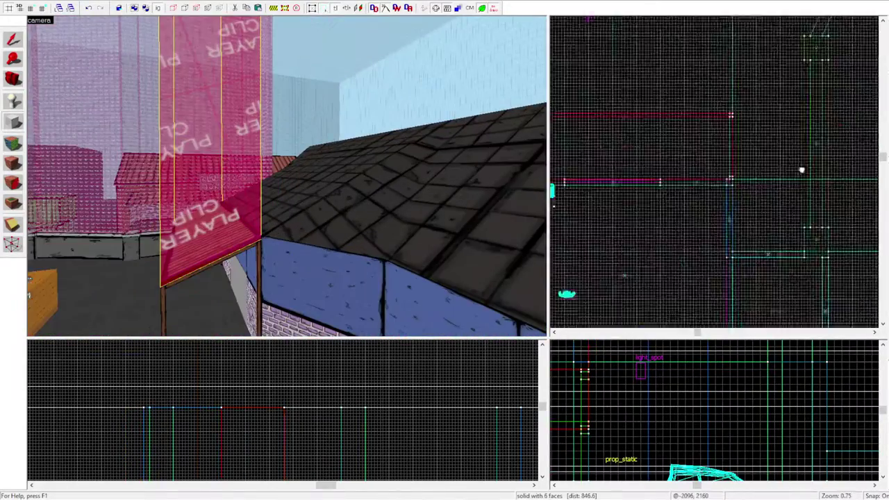
- Create 1096-unit-tall player clip across the blue building's diagonal wall, spanning 192 by 144 units, and continue the clip along the adjoining side wall
key(Return)
click(762, 152)
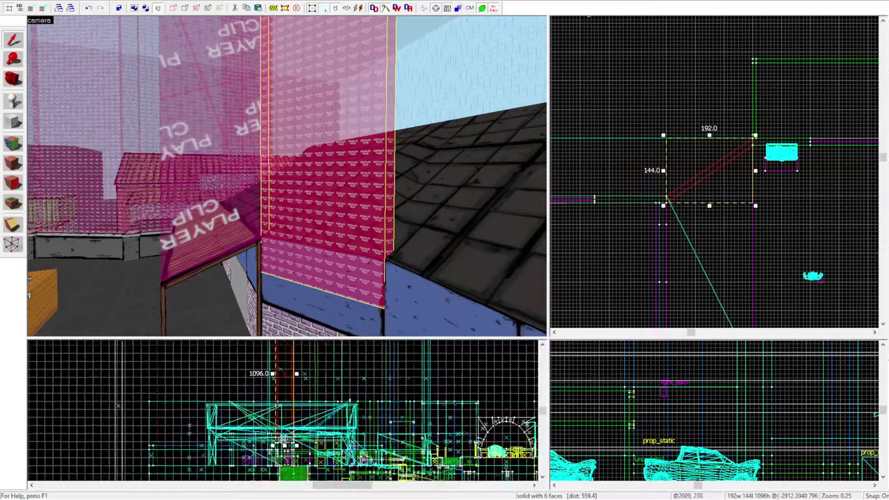
click(668, 200)
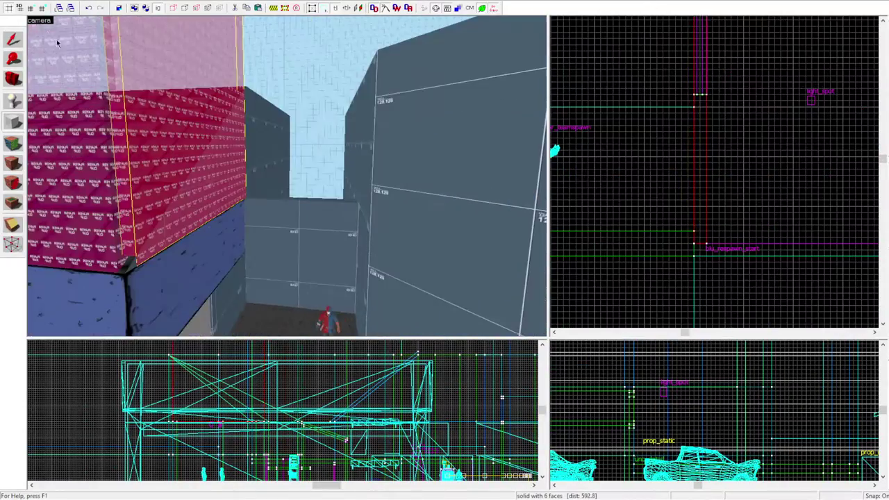
- Place a prop across the alley beside the blue building and change its model from the green container to a 200-unit-wide iron gate
click(290, 175)
key(ctrl+shift+e)
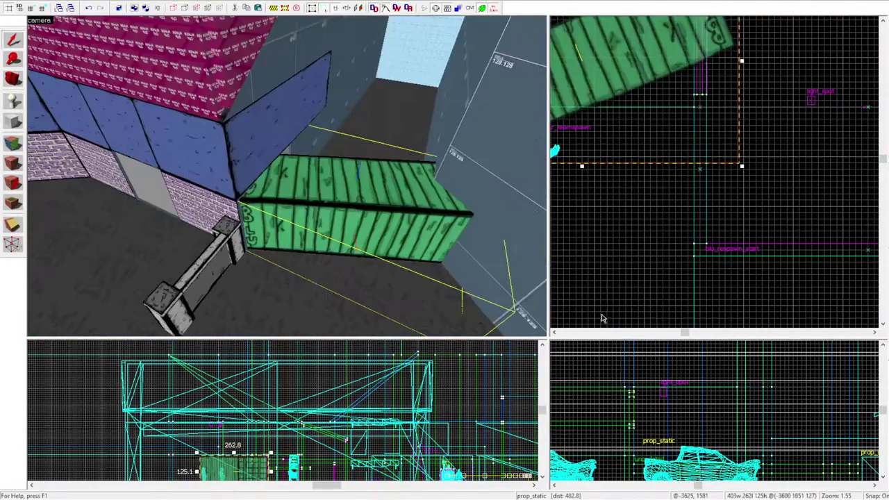
click(340, 197)
click(340, 198)
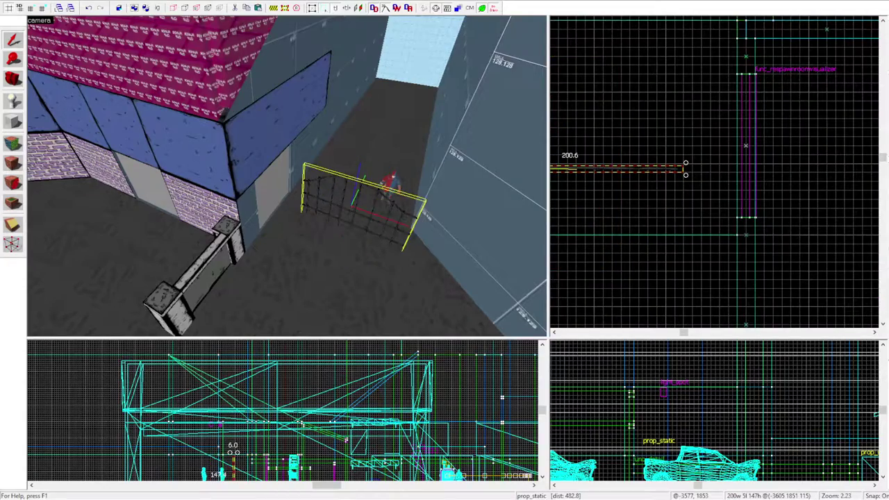
scroll(866, 239, down, 2)
key(ctrl+shift+e)
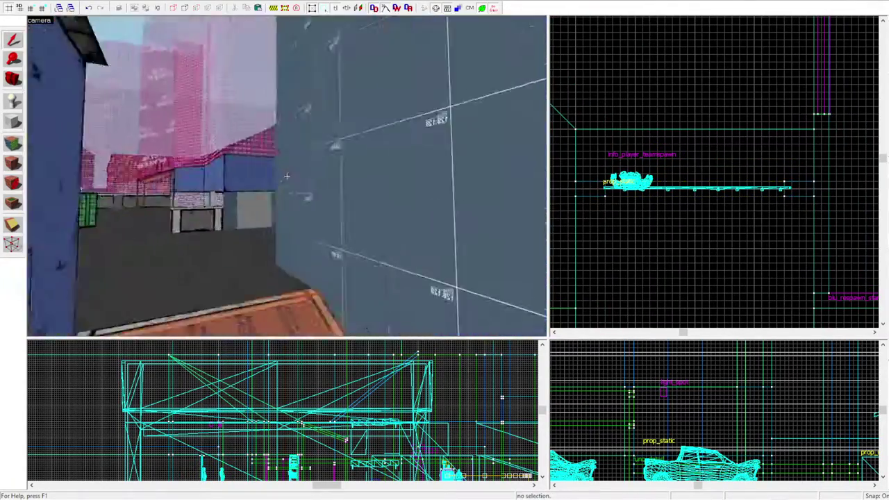
- Make the pillars flanking the iron gate 32 units deep, give them concrete textures and divide off their caps
key(shift+a)
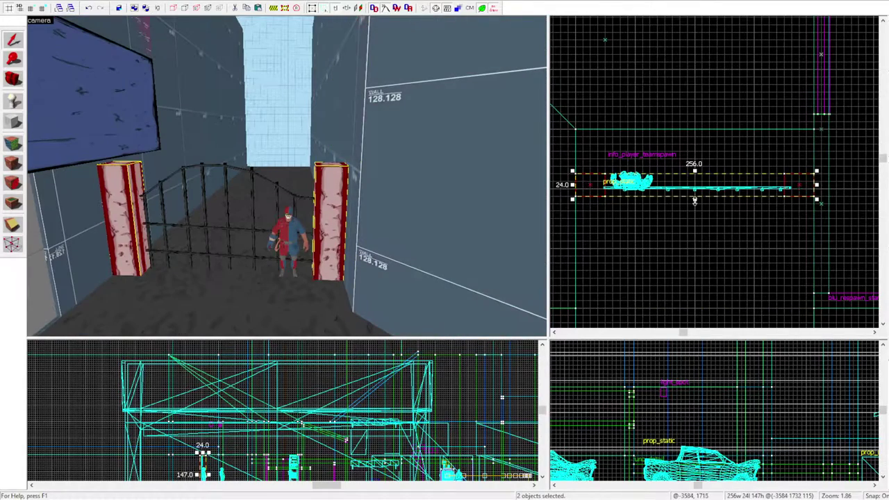
scroll(200, 470, up, 3)
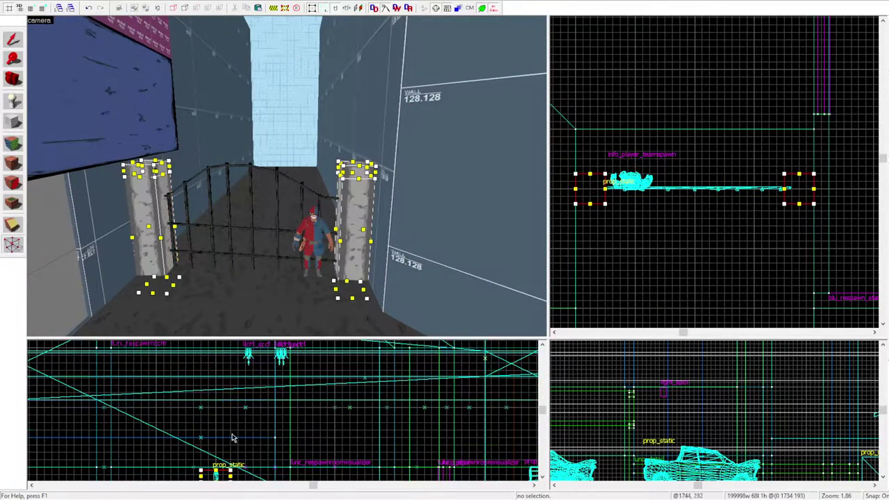
key(ctrl+shift+e)
key(shift+a)
key(ctrl+shift+e)
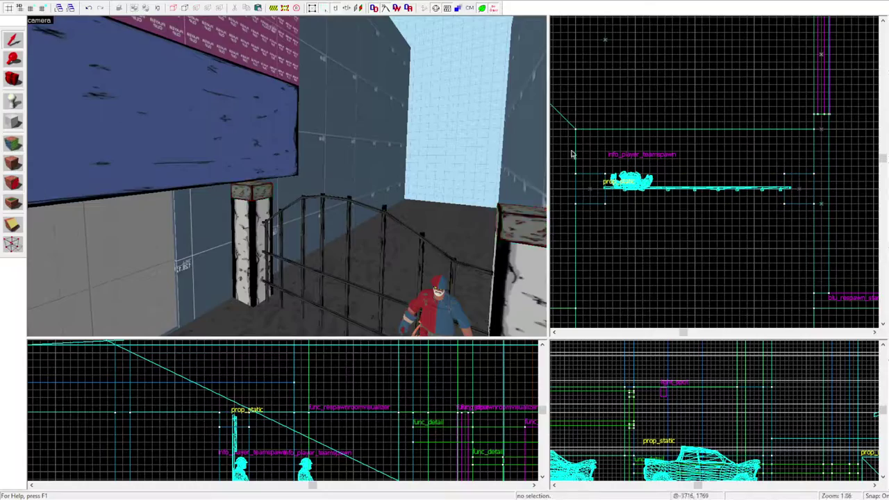
- Finish the grey concrete texturing of the gate pillars and remove the player spawn standing beside the gate
key(ctrl+shift+e)
key(Escape)
click(627, 181)
key(ctrl+shift+e)
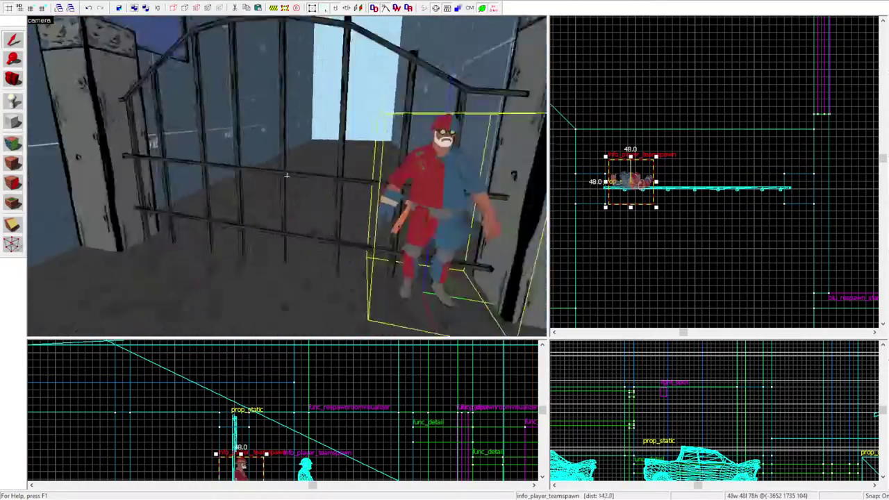
- Stretch a 256-unit-wide brush across the gateway and adjust the bases of the pillars to ground level
click(239, 104)
key(ctrl+shift+e)
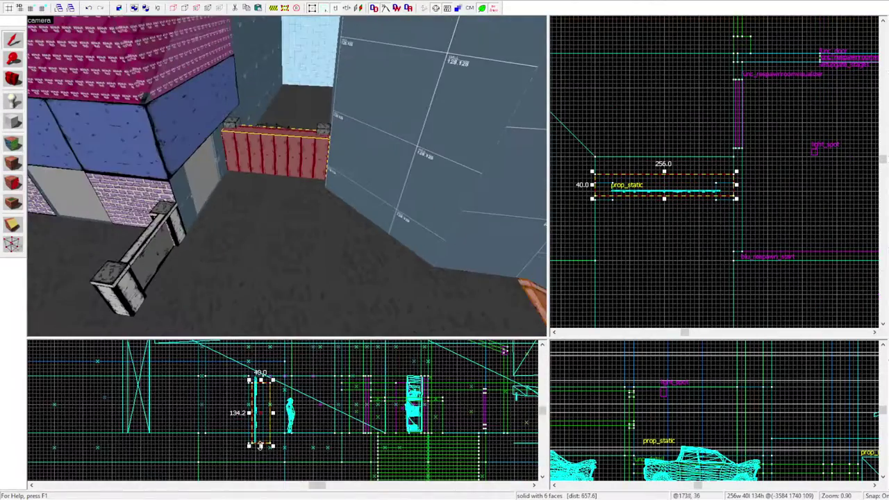
click(286, 176)
ctrl+click(286, 176)
key(ctrl+shift+e)
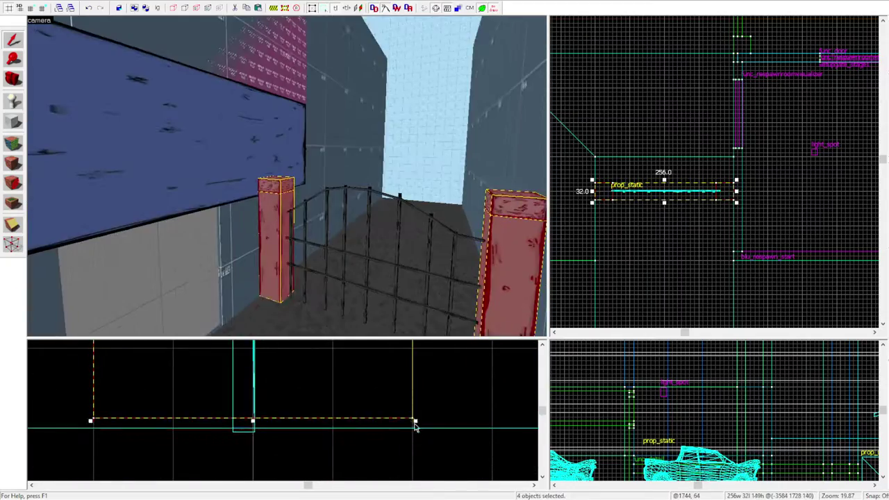
key(ctrl+z)
- Raise a 256 by 16 unit, 1024-unit-tall blocking brush above the iron gate to close off the alley
key(ctrl+e)
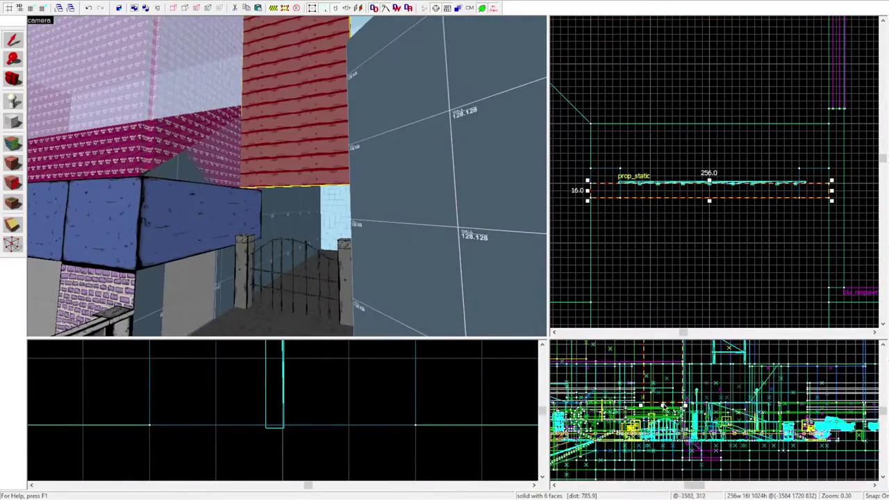
key(ctrl+shift+e)
click(12, 142)
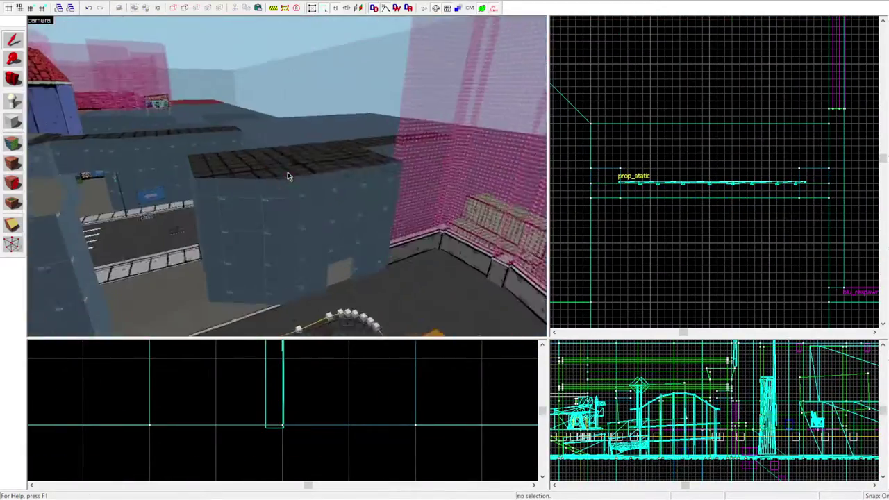
- Split the alcove building beside the track into lower and upper sections and cover its lower walls with the lilac brick texture
key(z)
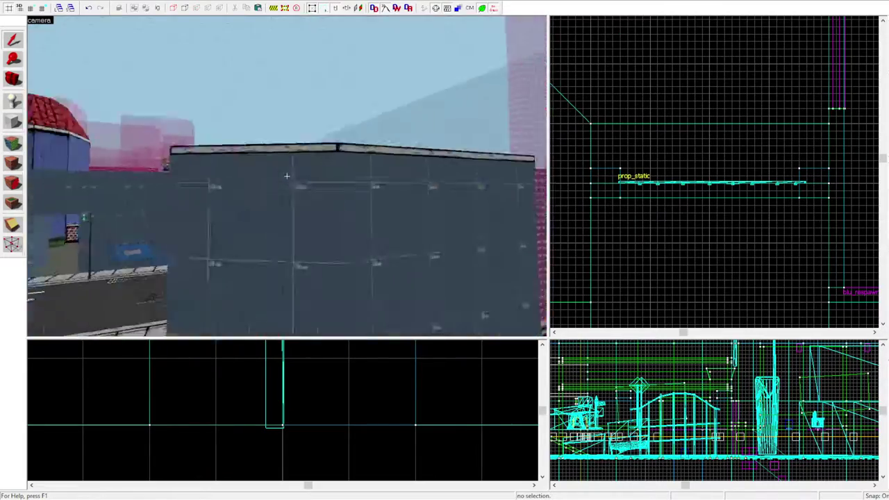
key(w)
key(z)
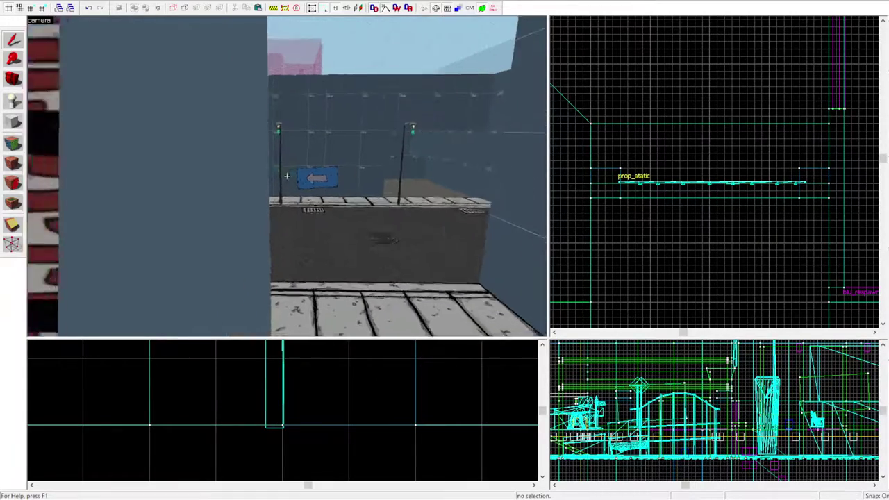
click(286, 176)
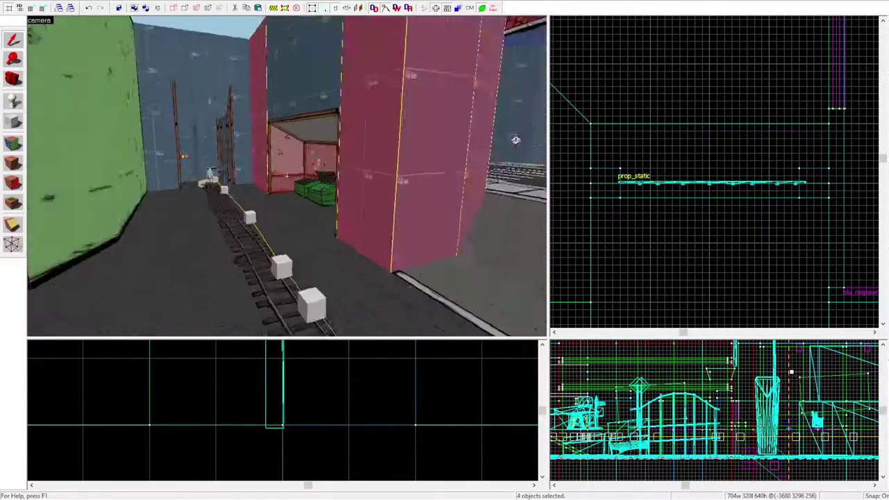
key(shift+a)
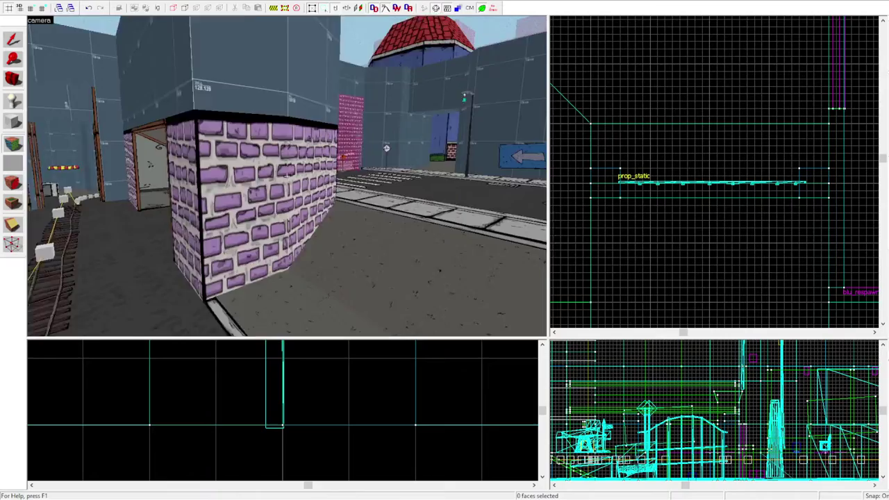
click(370, 161)
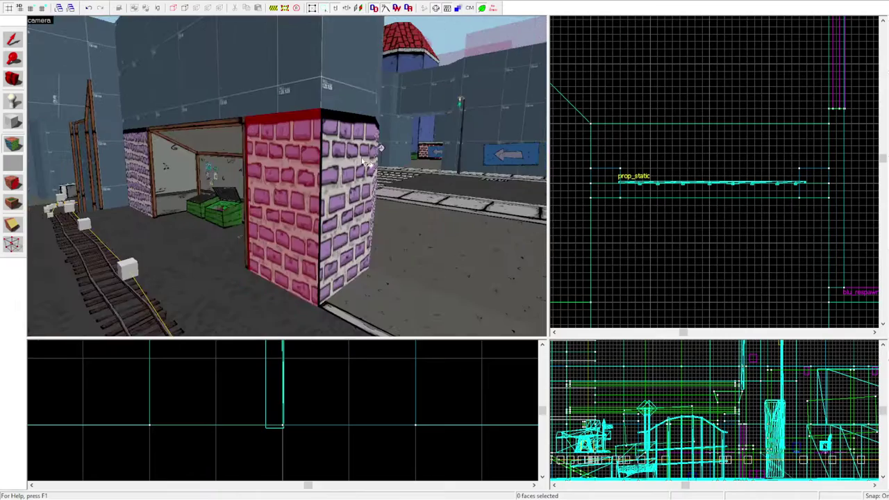
click(257, 178)
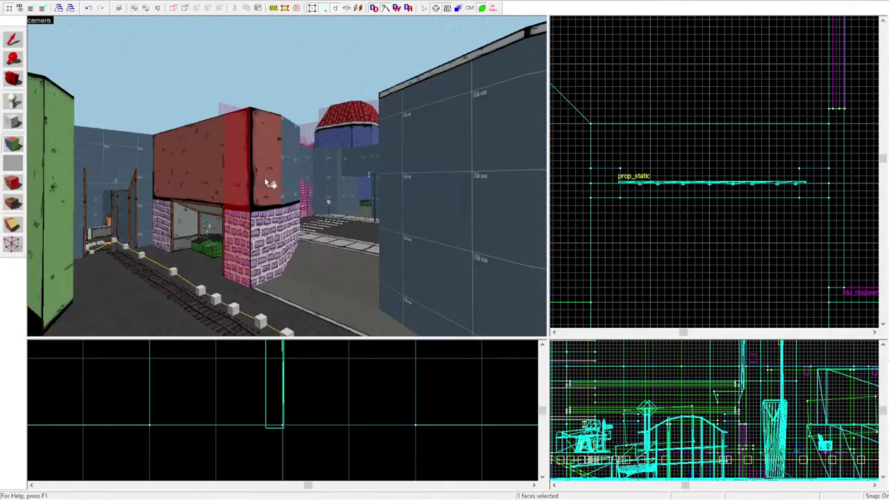
- Cover the alcove building's 352-unit-high upper section with the red-brown wall texture
click(264, 140)
click(265, 140)
scroll(718, 413, up, 3)
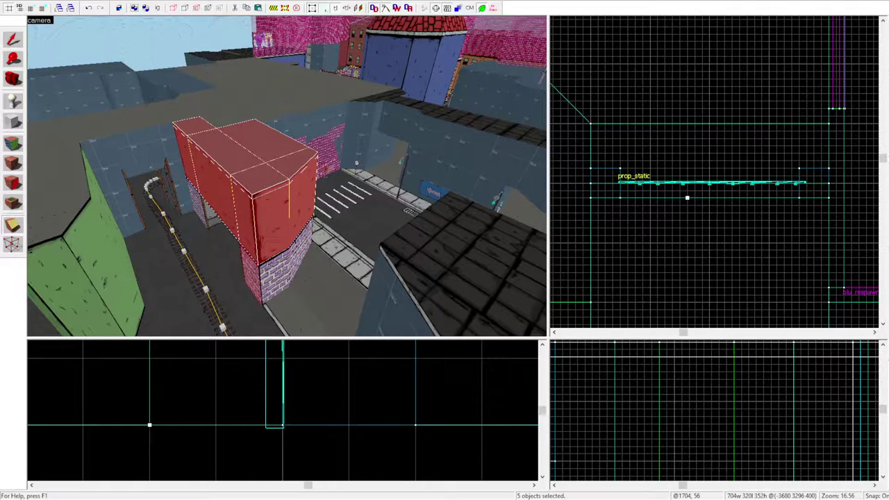
- Add a white trim strip along the top edge of the red-brown upper walls and align its texture around the corners
key(shift+a)
click(320, 212)
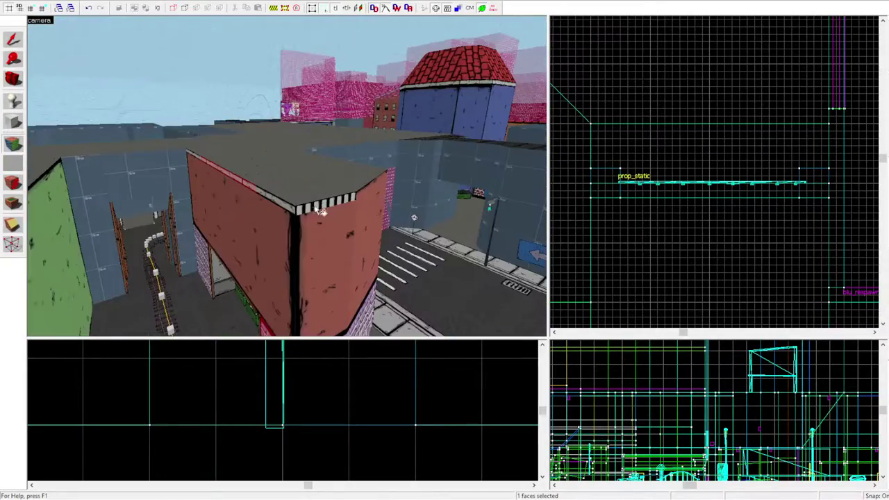
key(d)
ctrl+click(308, 230)
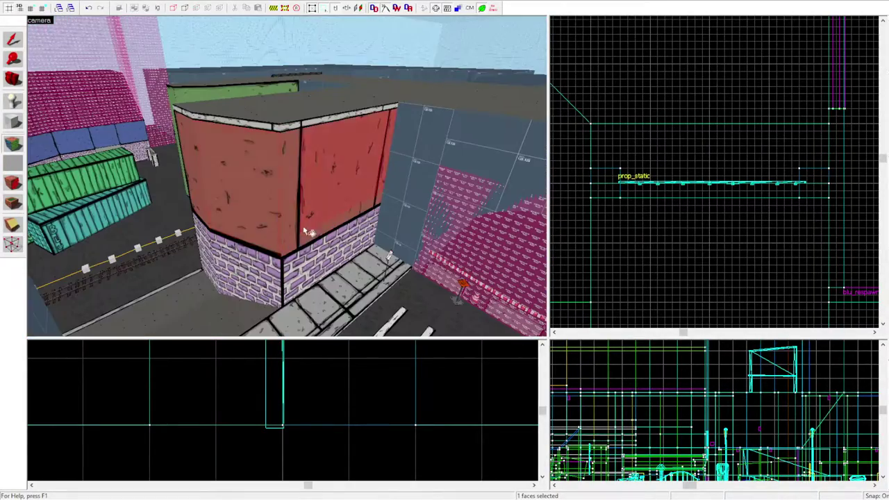
key(w)
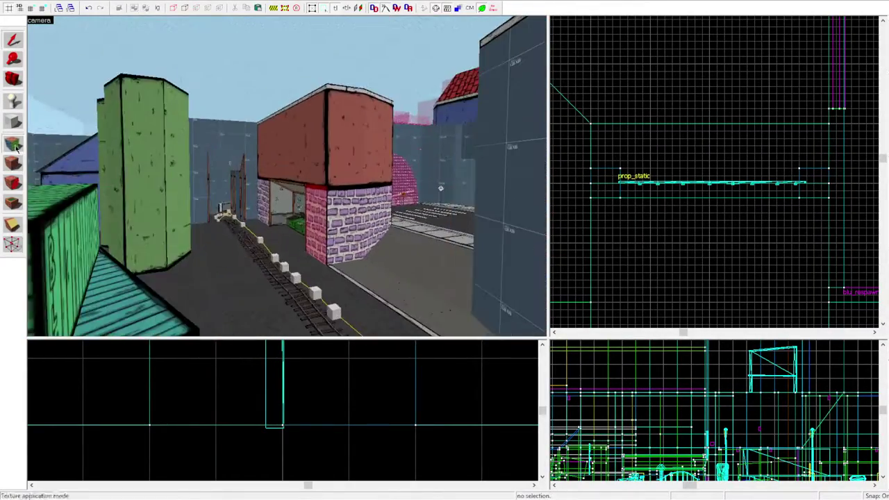
- Copy a three-by-three set of window props onto the red-brown track-side wall, keeping only two rows of three above the alcove
key(shift+a)
click(286, 179)
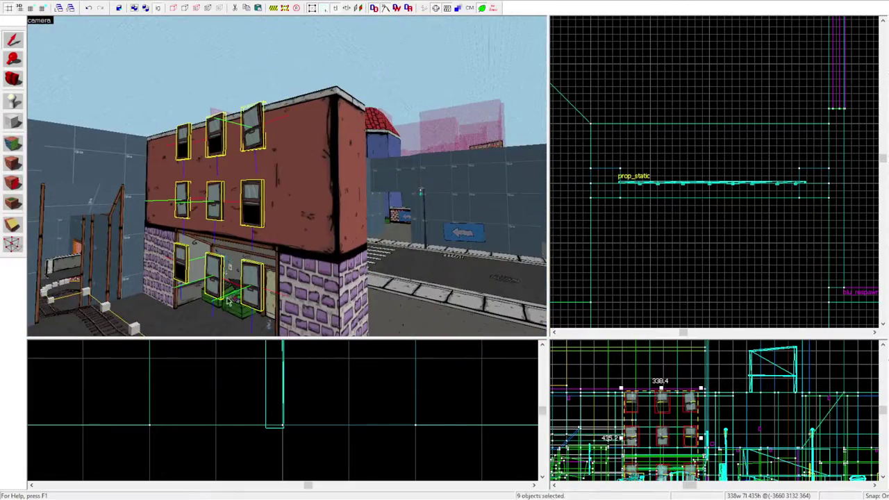
ctrl+click(252, 144)
scroll(623, 396, up, 2)
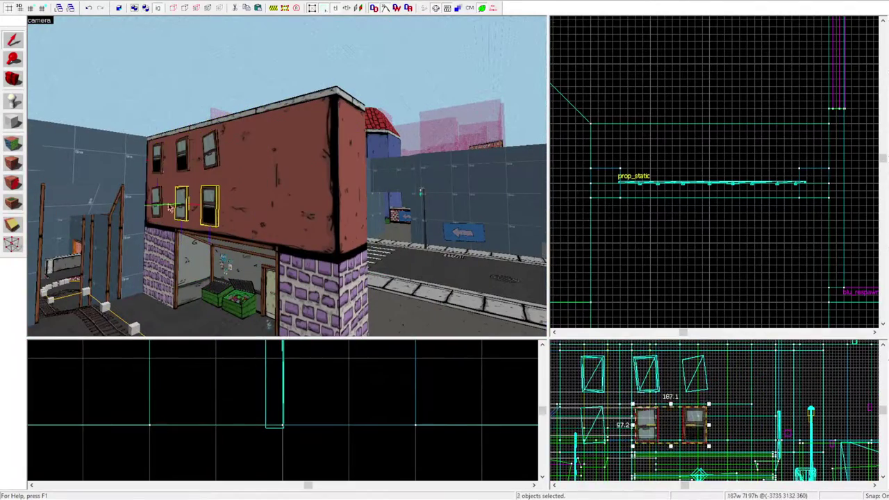
- Duplicate windows along the red-brown wall to complete two rows of five with varied window styles
ctrl+click(184, 156)
scroll(694, 410, down, 1)
shift+drag(628, 409, 747, 410)
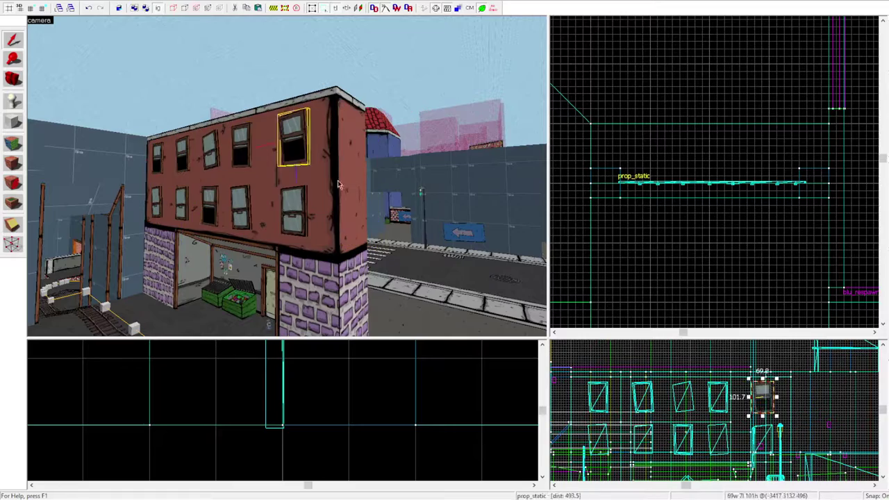
key(Escape)
- Apply the speckled grey concrete texture to the ceiling of the track passage
key(s)
key(Left)
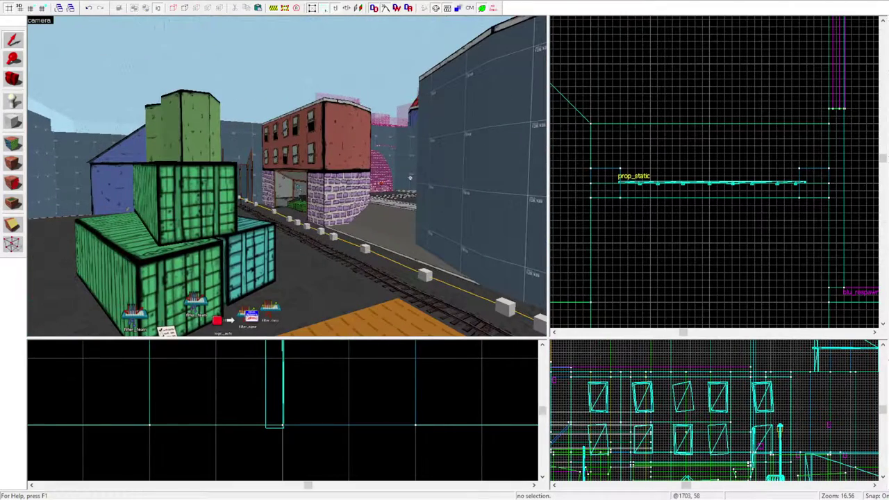
key(w)
key(shift+a)
click(350, 148)
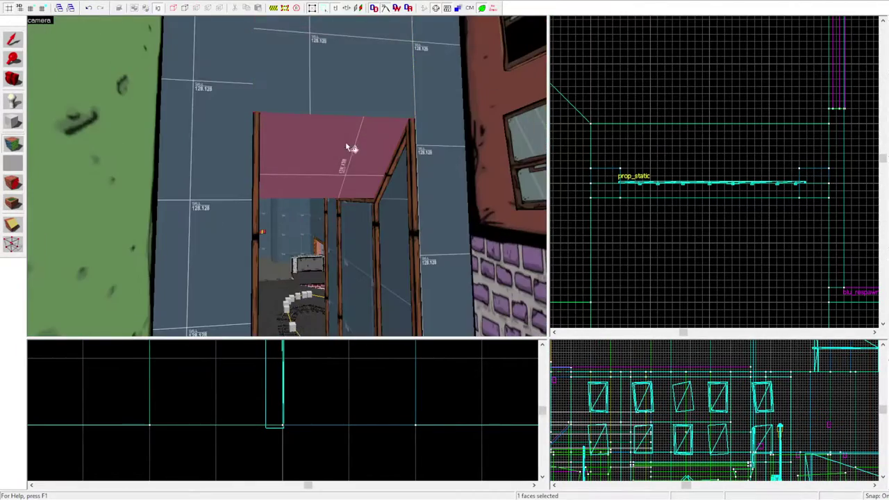
key(Escape)
key(w)
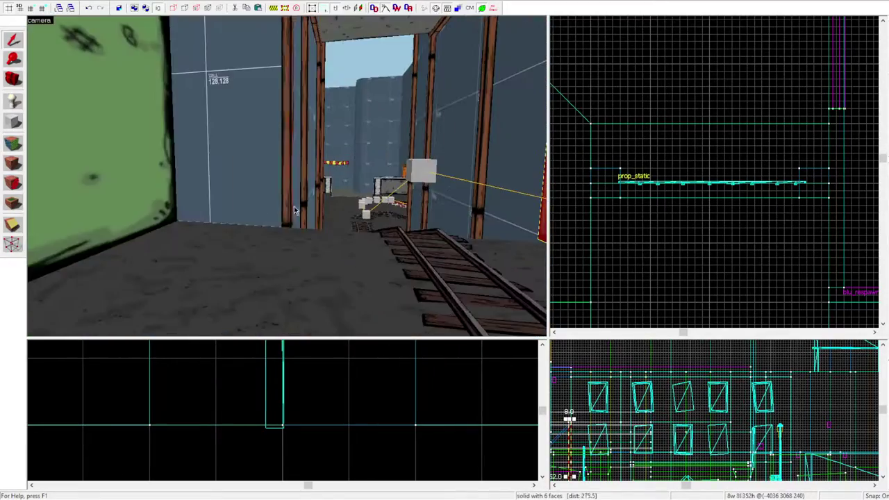
- Extend the vertical wooden beams on both sides of the track passage downward and clip them along the slope
click(658, 478)
scroll(658, 478, up, 3)
key(w)
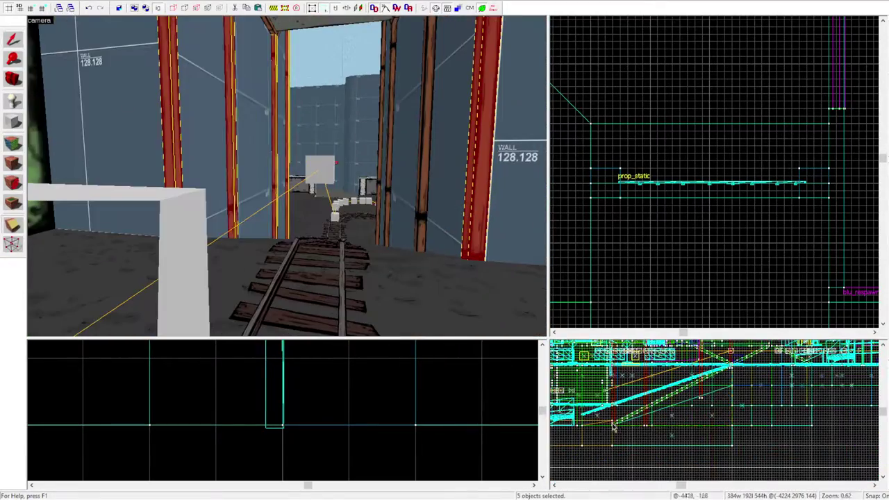
scroll(612, 428, up, 2)
key(w)
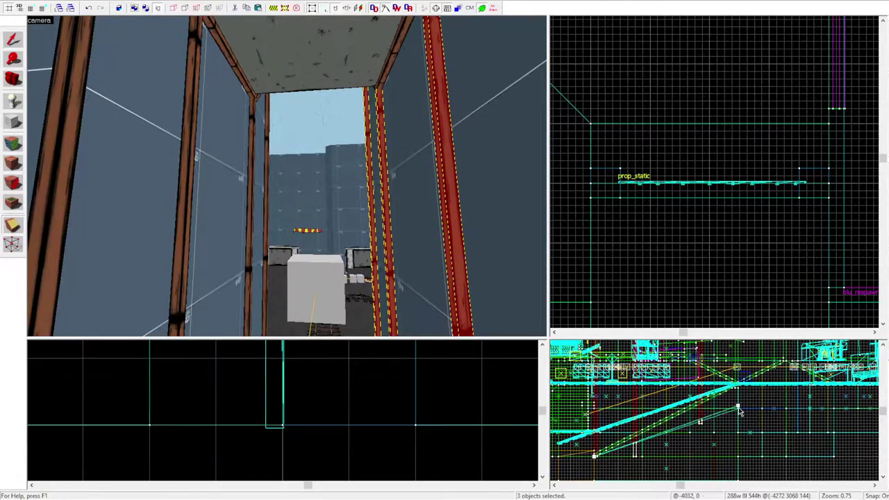
- Add an 8 by 8 unit, 176-unit-long cross-beam between the passage posts where the sloped ceiling meets the lower ceiling
click(356, 104)
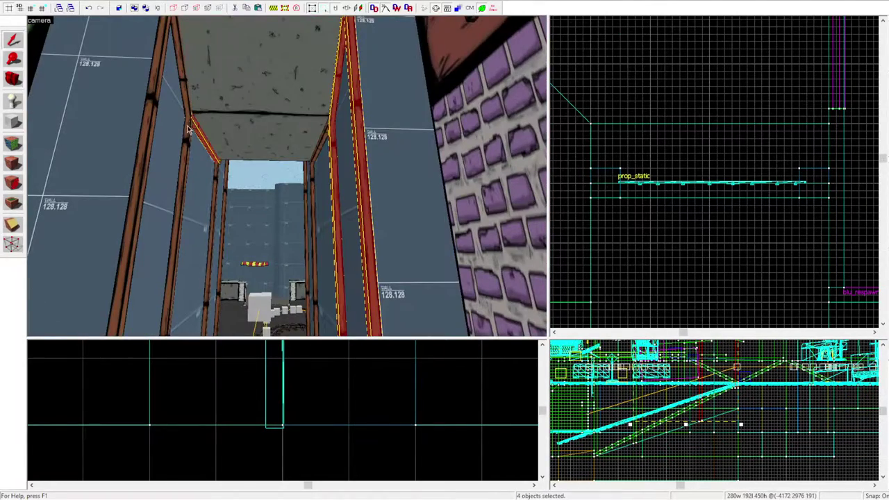
key(s)
ctrl+click(187, 150)
click(312, 152)
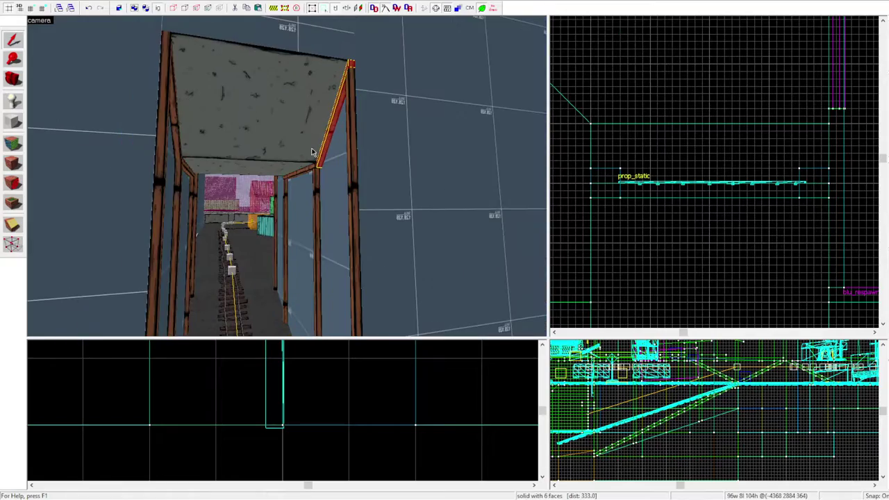
scroll(677, 83, down, 5)
scroll(677, 84, up, 6)
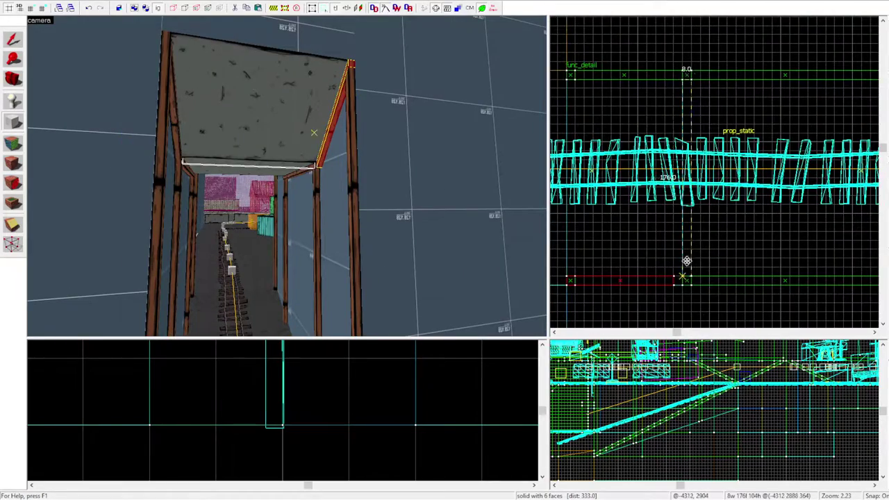
key(ctrl+shift+e)
key(Escape)
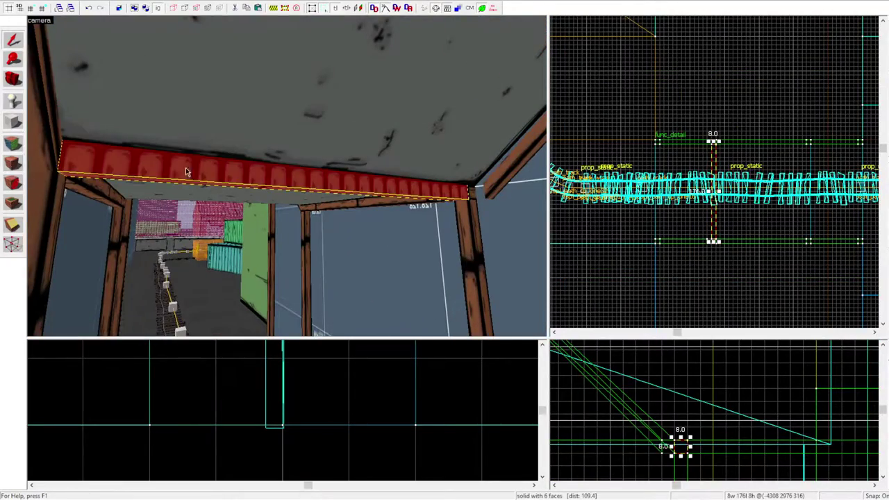
- Move the lower end vertices of the sloped beams so they meet the cross-beam at the bend in the passage ceiling
click(286, 176)
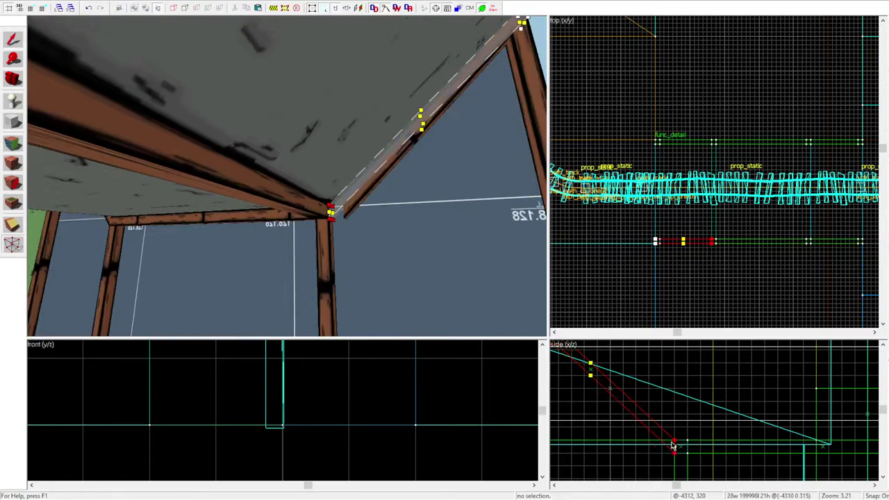
drag(492, 182, 285, 179)
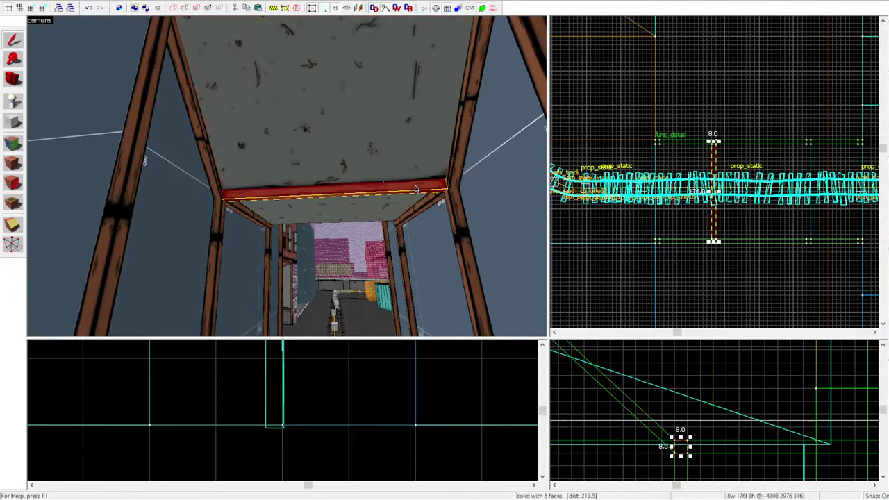
click(456, 179)
key(ctrl+shift+e)
- Clip the pair of sloped beams at the opposite end of the passage so they fit against the corner posts
click(13, 224)
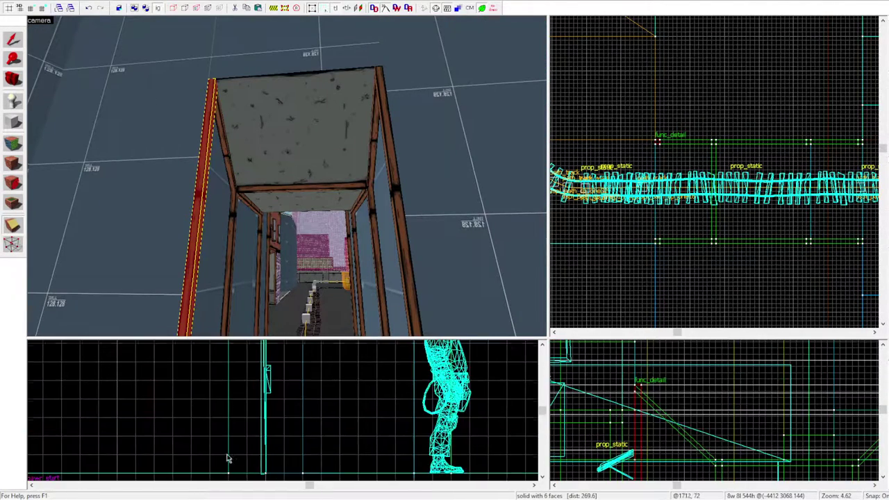
click(244, 132)
key(ctrl+shift+e)
scroll(670, 123, down, 3)
click(200, 125)
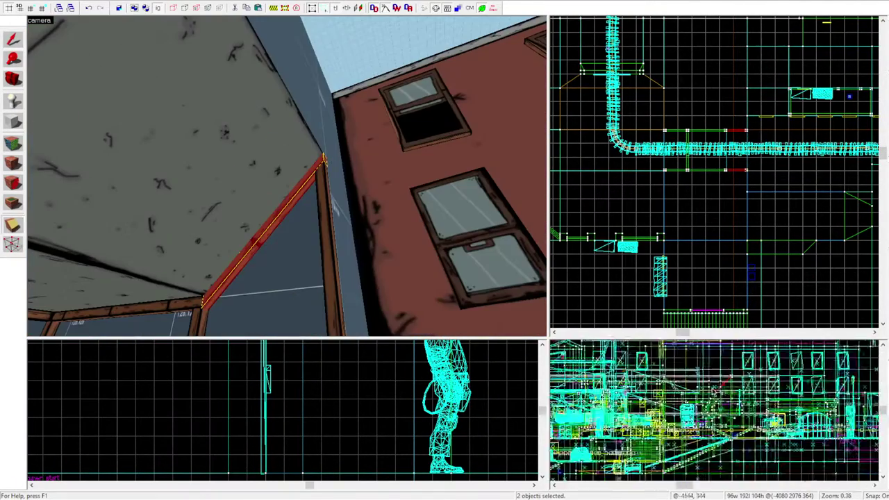
- Apply the speckled grey concrete texture to the side walls between the wooden beams of the track passage
key(Escape)
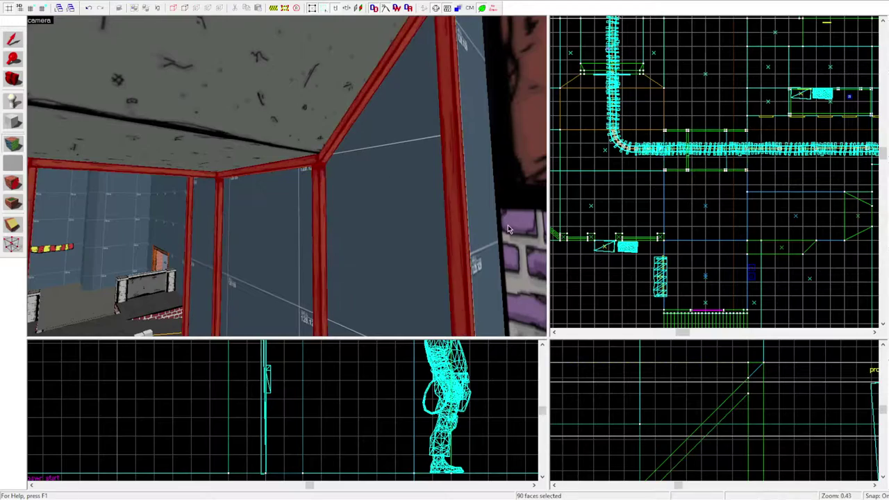
key(Escape)
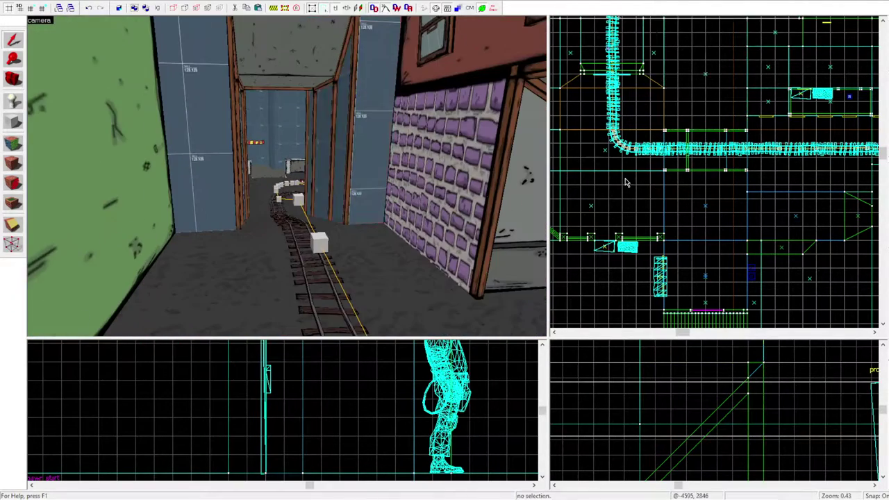
key(Escape)
key(w)
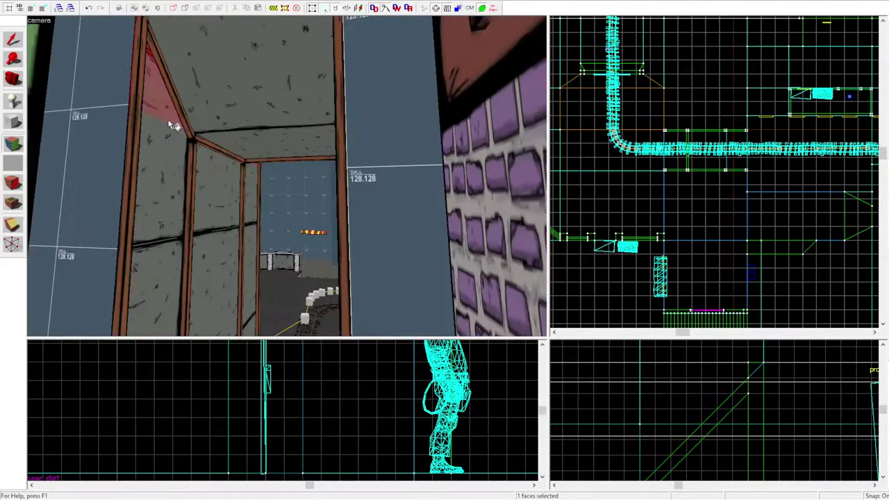
ctrl+click(265, 154)
key(shift+s)
key(ctrl+shift+e)
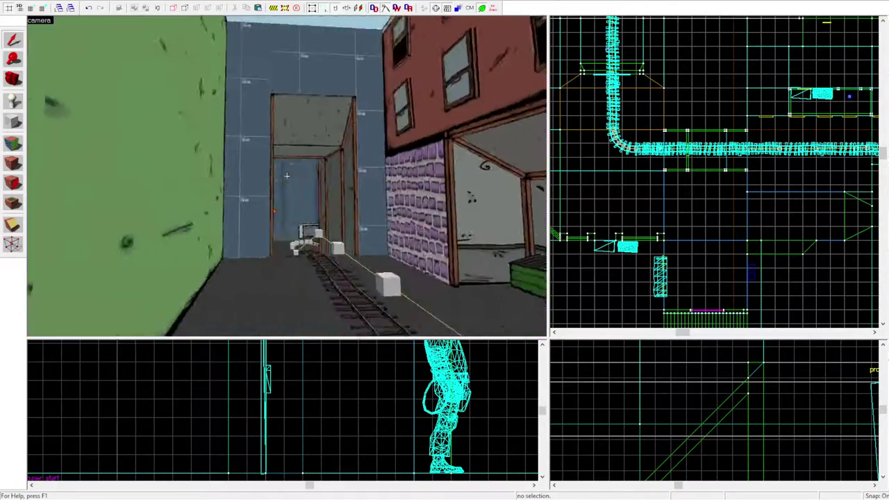
- Clip the tops of the tall corner posts at the passage entrances along the slope of the ceiling
scroll(722, 219, down, 5)
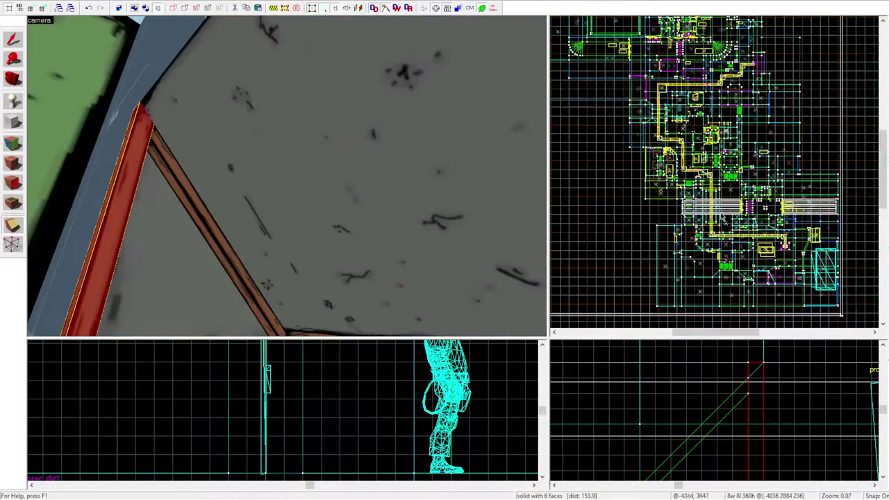
drag(97, 117, 13, 227)
key(ctrl+e)
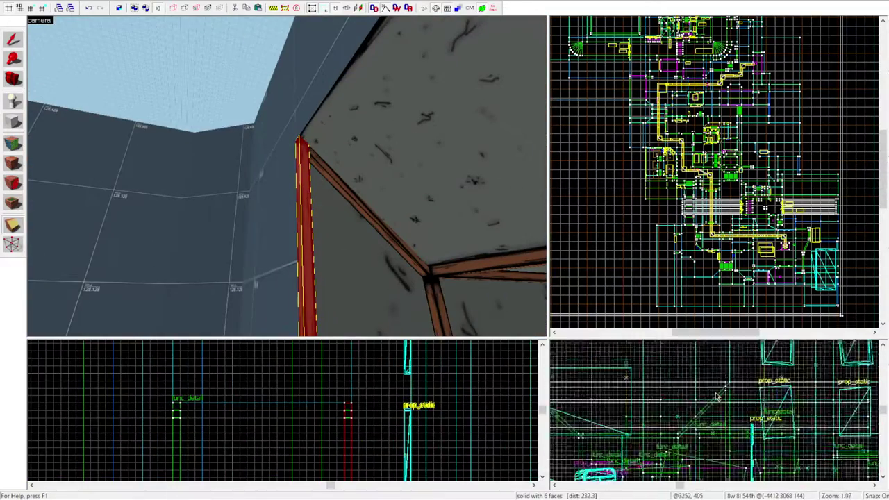
drag(277, 174, 355, 141)
scroll(688, 373, down, 4)
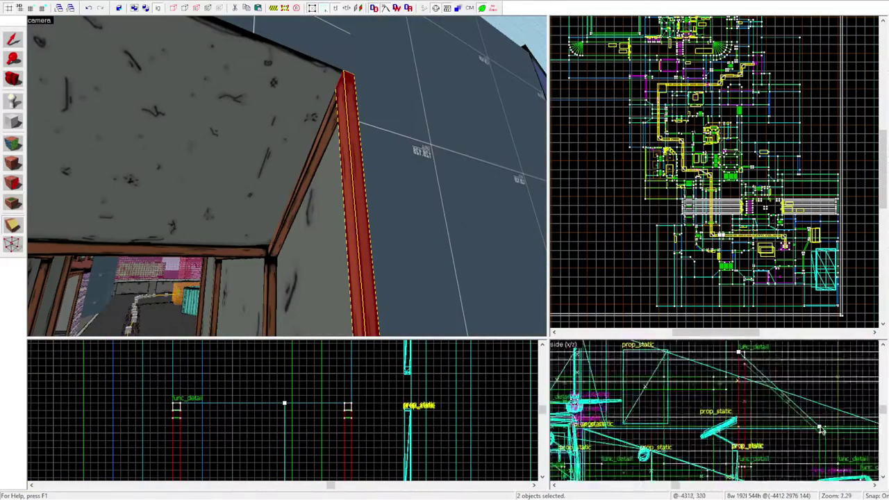
drag(277, 173, 299, 167)
click(286, 176)
scroll(362, 401, down, 2)
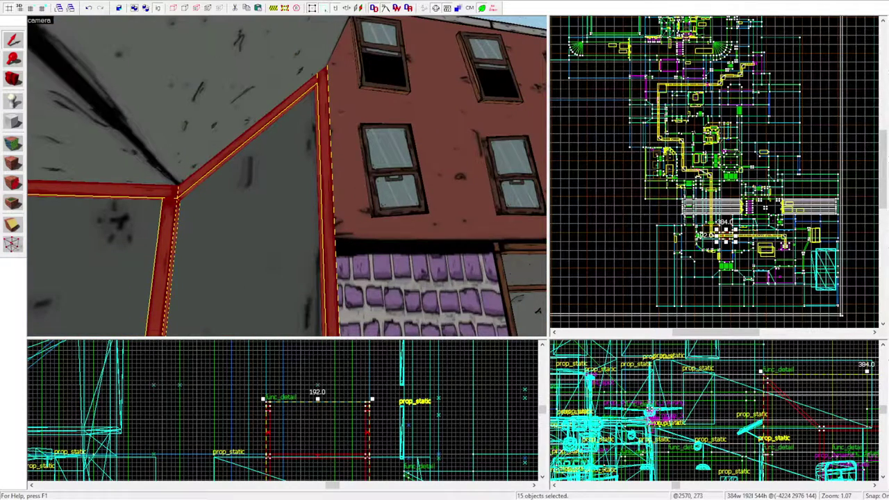
- Add 8 by 8 unit, 176-unit-long cross-beams between the tall corner posts at both passage entrances, clipped to the sloped ceiling
drag(278, 173, 250, 182)
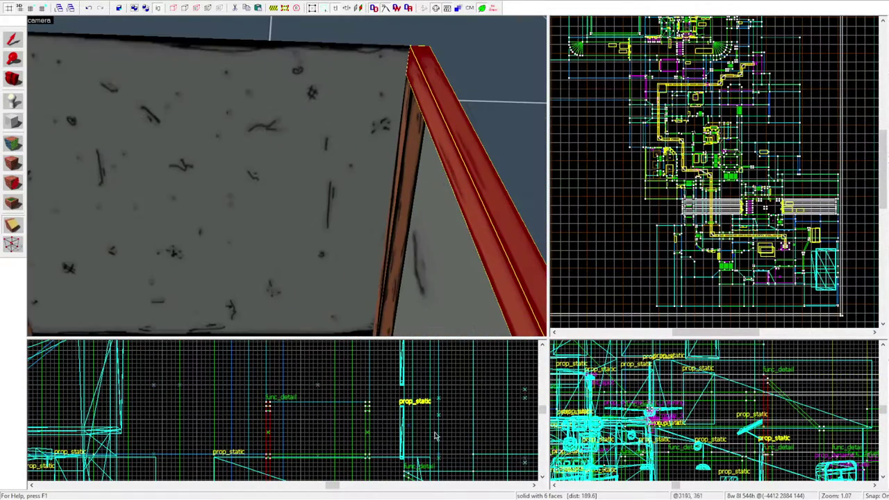
scroll(645, 382, up, 5)
scroll(635, 382, up, 2)
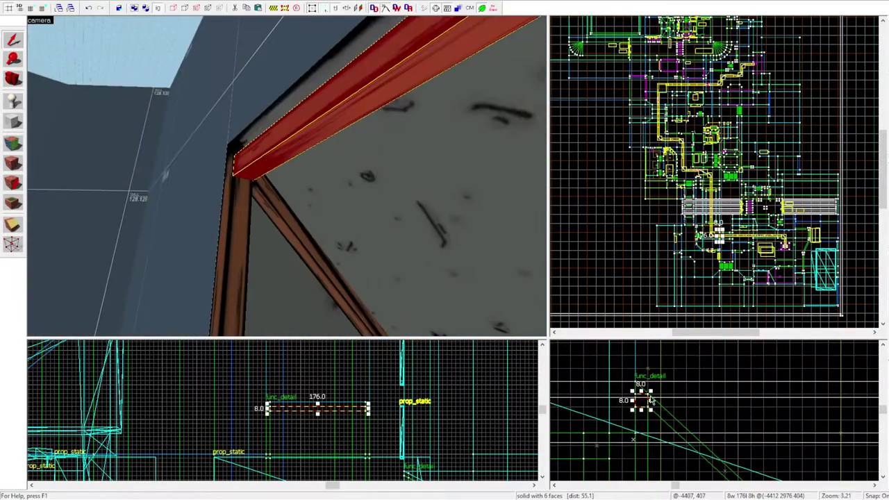
drag(277, 174, 513, 221)
key(shift+a)
drag(291, 101, 491, 265)
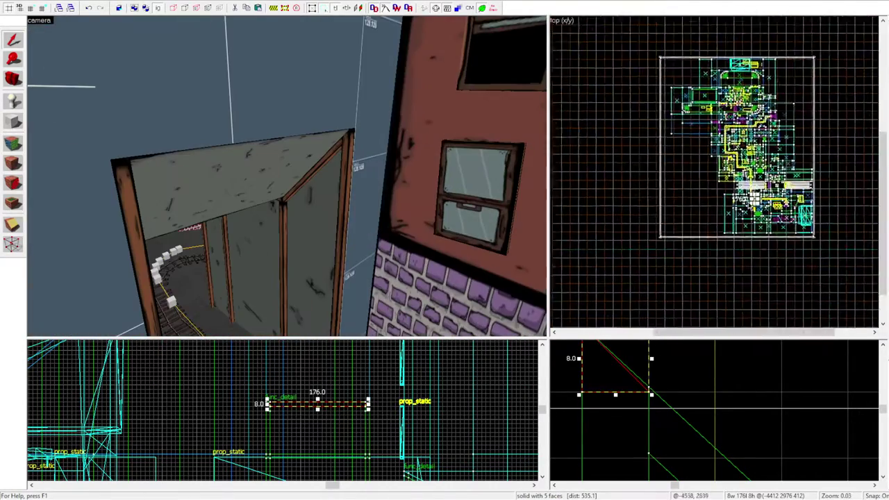
scroll(605, 215, up, 5)
scroll(677, 211, up, 2)
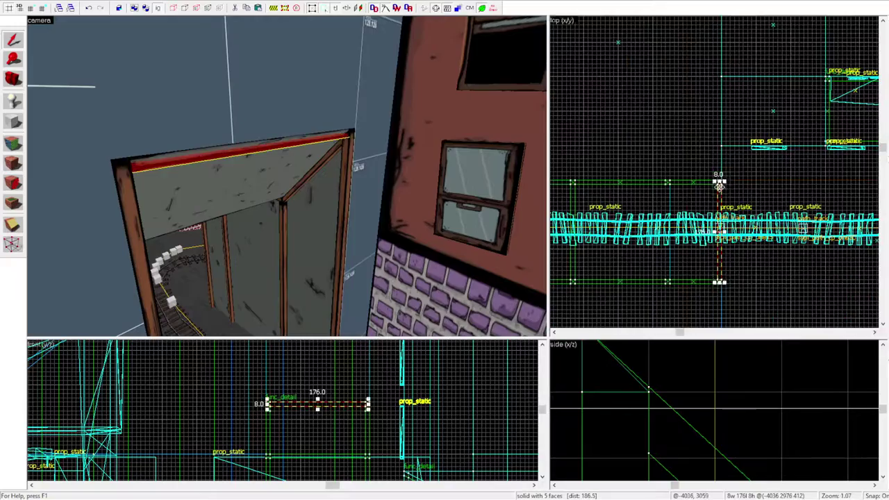
- Apply the blue speckled texture to the sloped and flat ceilings of the track passage
key(Escape)
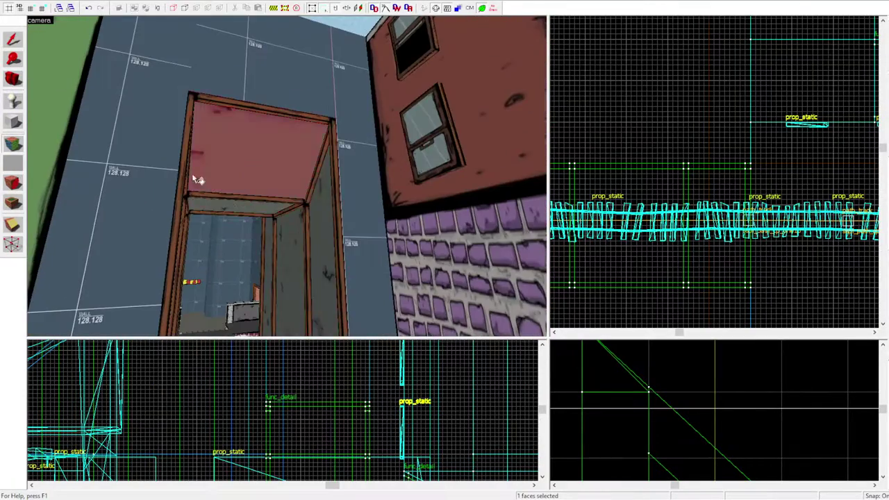
ctrl+click(286, 176)
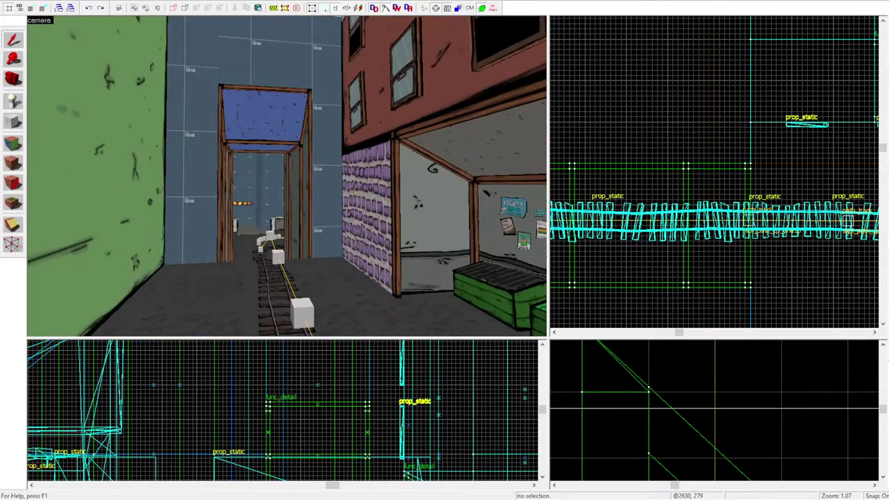
click(245, 141)
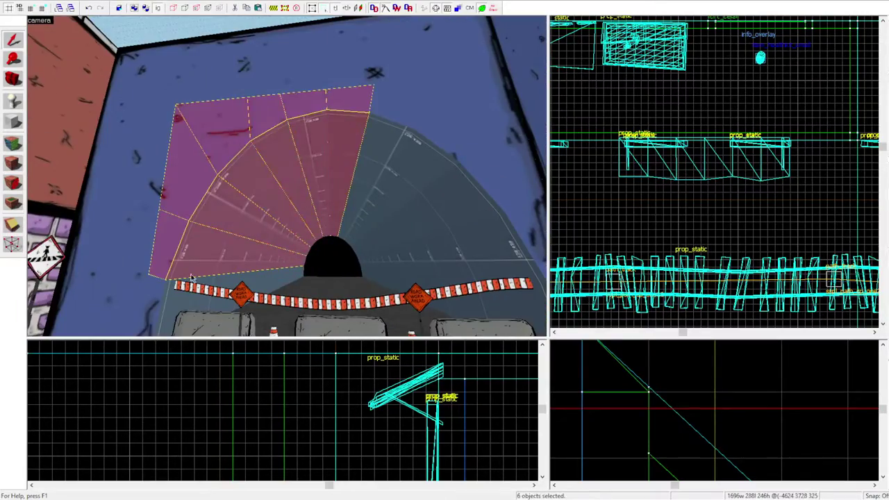
- Create a 16 by 2 by 6 unit trim block at the foot of the road tunnel's arched opening
scroll(715, 173, down, 5)
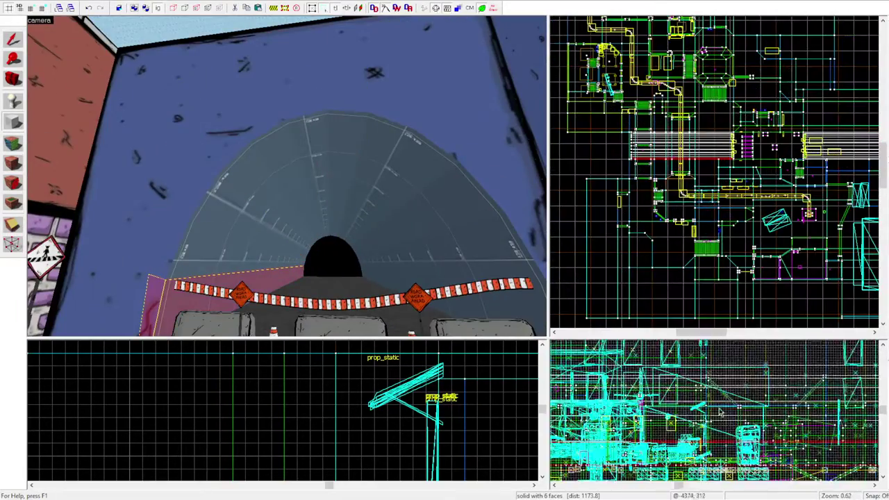
scroll(715, 409, down, 5)
scroll(313, 389, down, 5)
scroll(313, 389, up, 3)
click(309, 375)
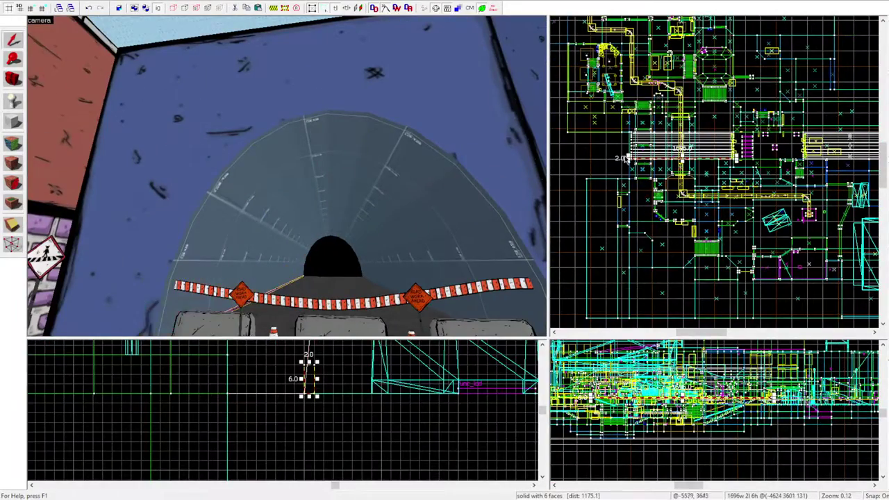
key(ctrl+e)
key(ctrl+shift+e)
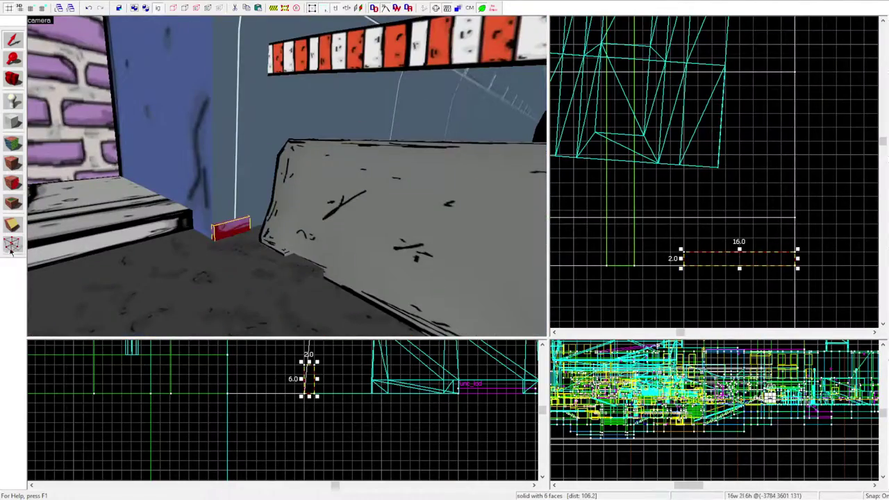
- Extend the trim up the lower part of the tunnel arch with 16-unit-wide segments skewed to follow its edge
scroll(306, 378, down, 3)
scroll(308, 381, up, 3)
click(309, 381)
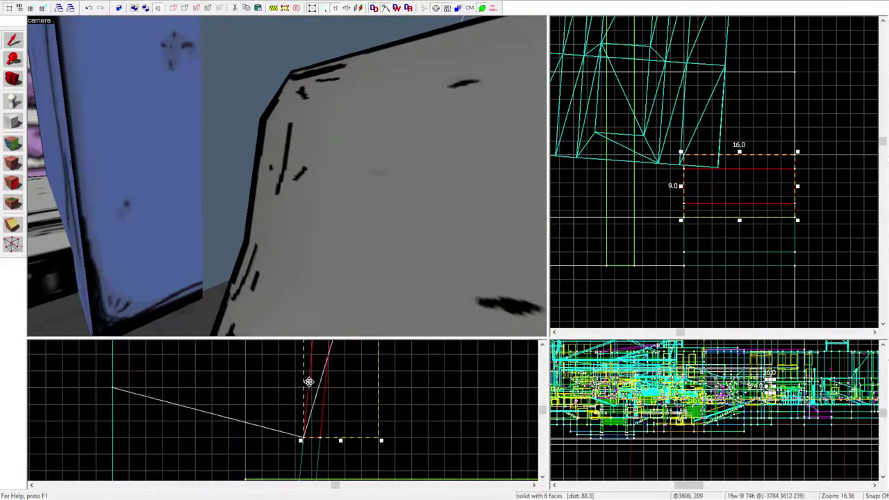
scroll(308, 381, down, 3)
scroll(299, 388, up, 3)
click(268, 383)
scroll(302, 407, down, 3)
scroll(200, 395, up, 3)
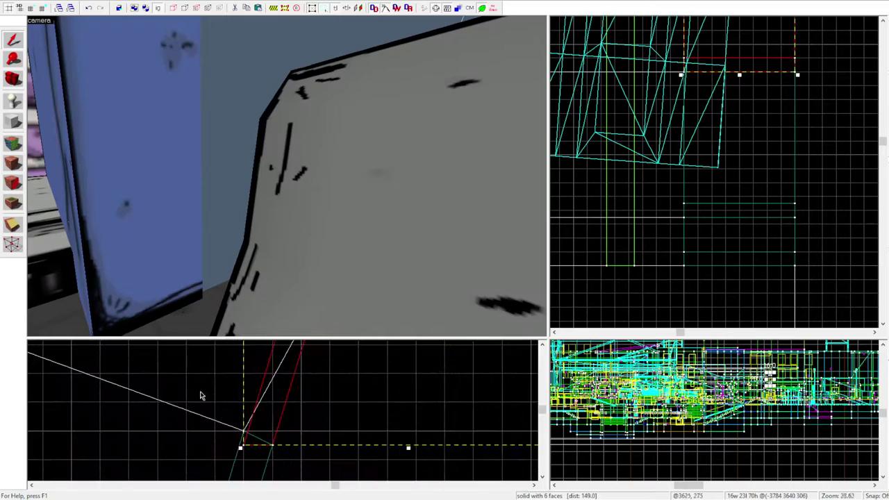
- Fit the upper trim segments to the arch by moving their end vertices, continuing up to the tunnel's apex
scroll(271, 435, down, 3)
scroll(328, 417, up, 3)
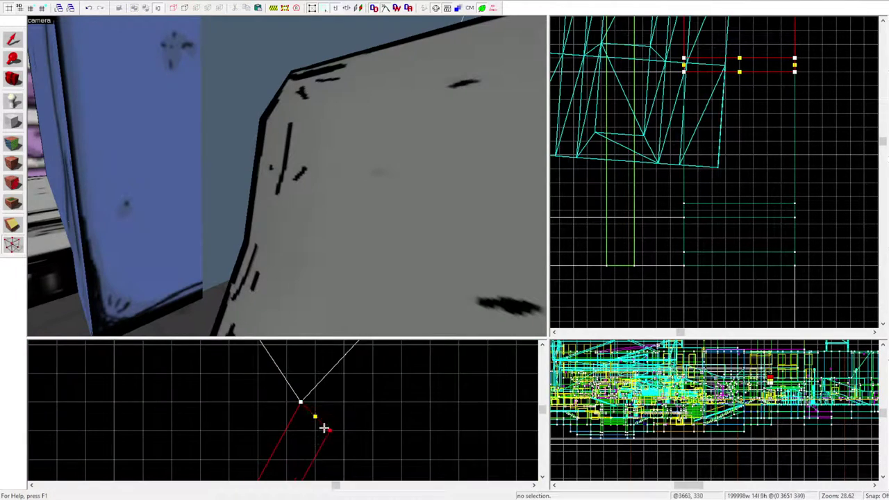
scroll(323, 427, down, 3)
scroll(297, 397, up, 3)
click(259, 450)
scroll(329, 410, up, 5)
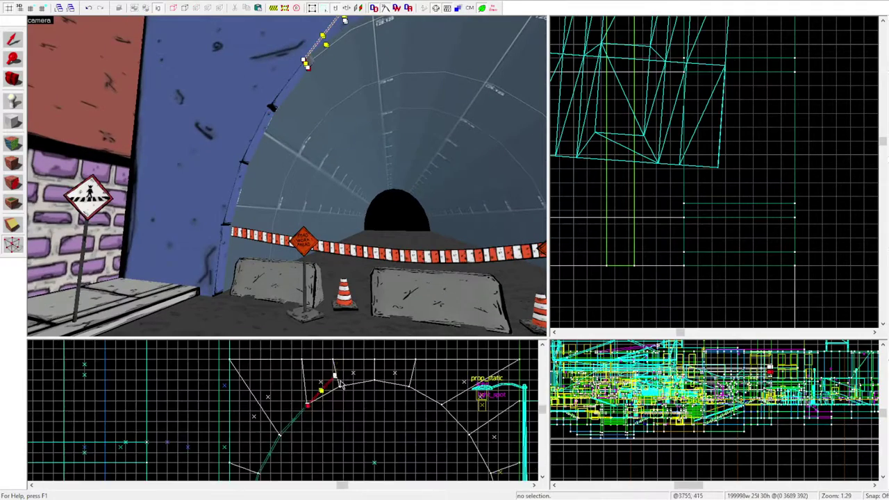
scroll(341, 385, up, 10)
scroll(333, 395, down, 10)
scroll(326, 408, up, 15)
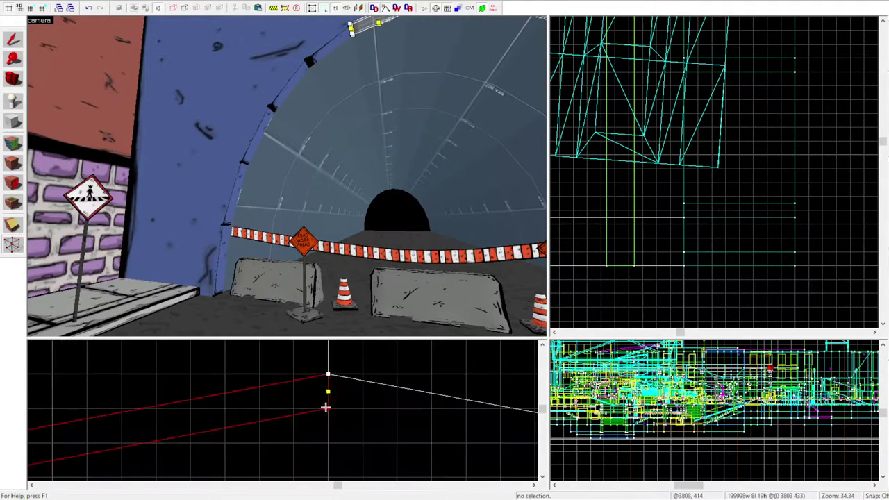
click(326, 408)
- Apply the grey concrete texture to all faces of the new tunnel arch trim
scroll(325, 408, down, 5)
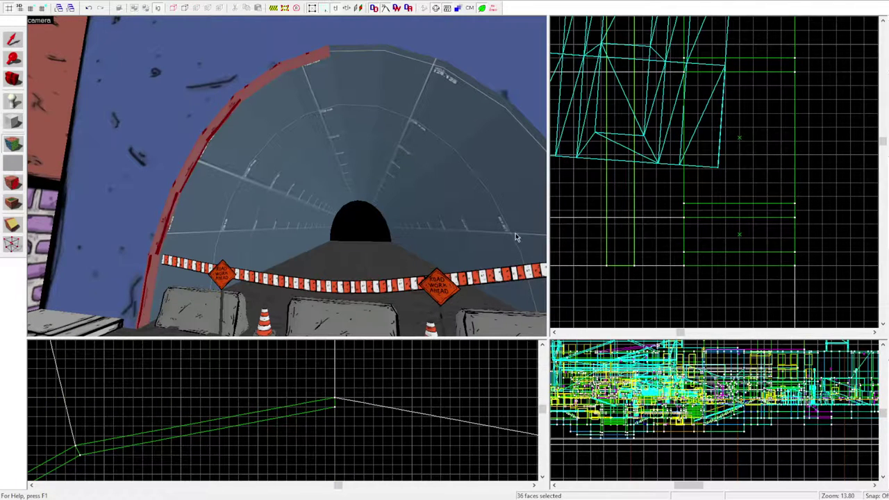
click(267, 212)
scroll(277, 248, down, 10)
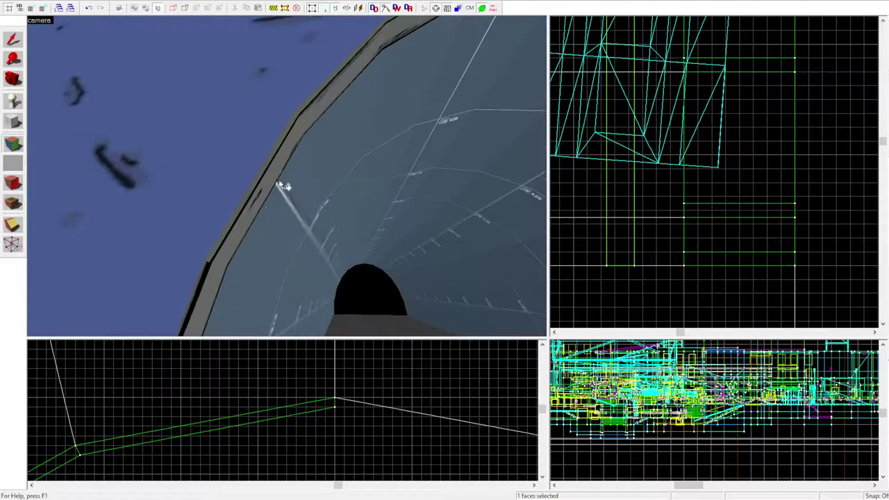
- Align the concrete texture on the individual front and inner faces of the arch trim segments
scroll(286, 175, up, 5)
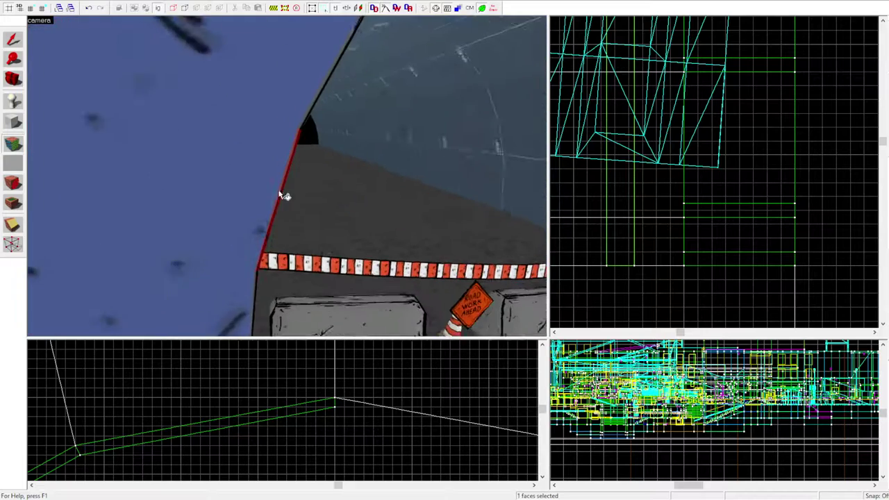
ctrl+click(284, 194)
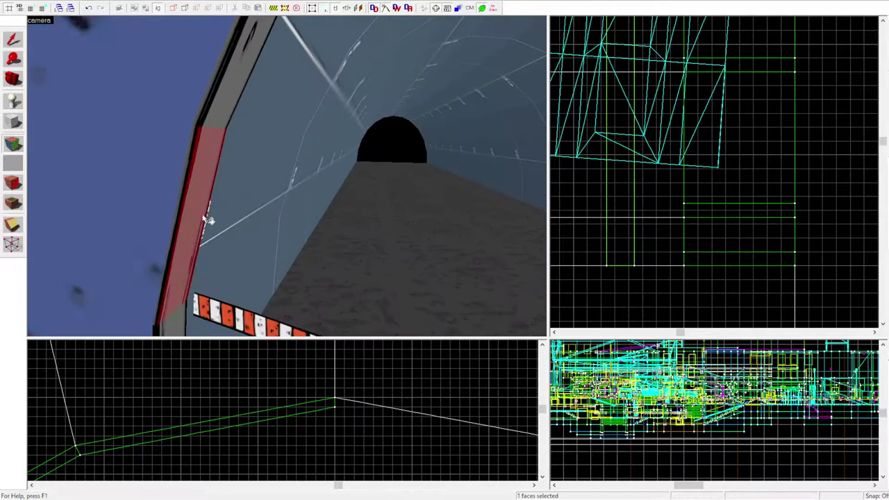
click(531, 226)
drag(531, 225, 448, 221)
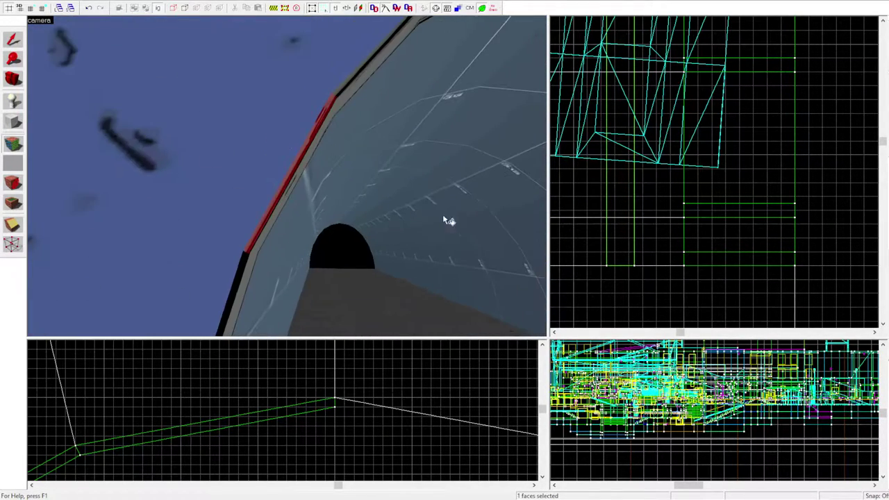
drag(326, 127, 381, 179)
ctrl+click(382, 179)
drag(444, 239, 291, 189)
click(292, 189)
- Try different concrete textures on the interior wall and ceiling faces of the road tunnel
drag(538, 229, 451, 281)
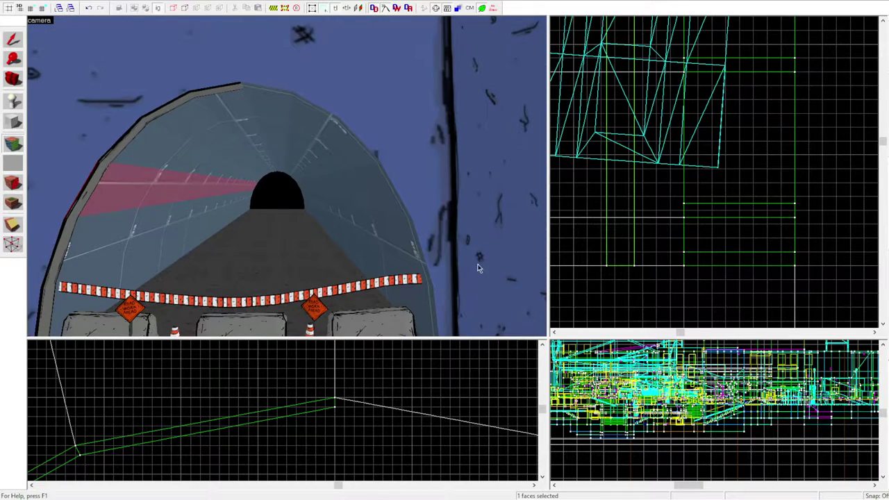
click(186, 250)
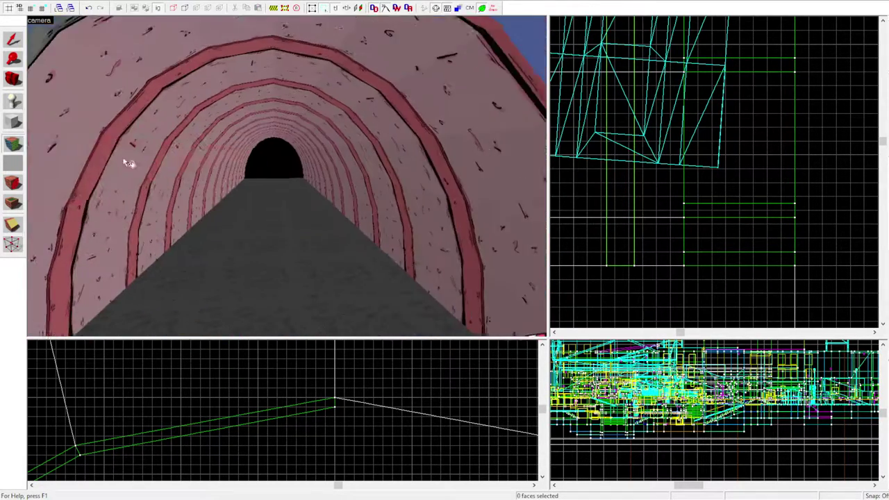
drag(533, 258, 432, 243)
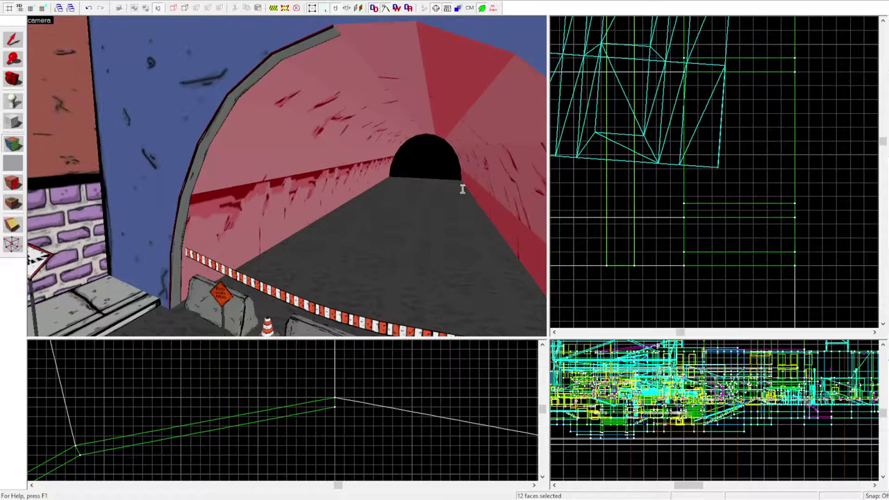
drag(457, 312, 320, 210)
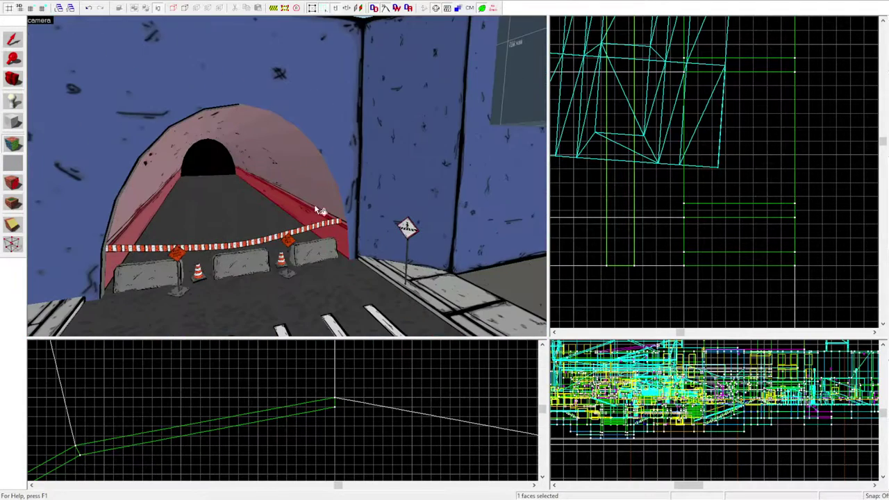
drag(529, 298, 179, 191)
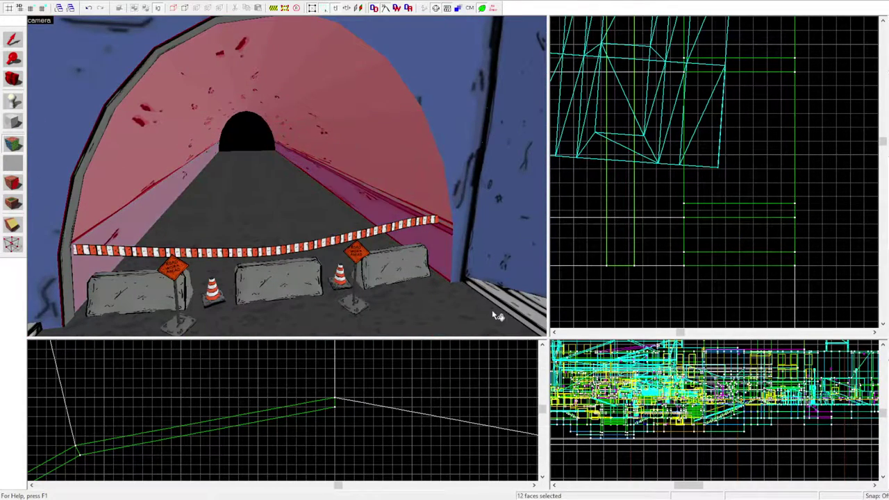
drag(516, 221, 354, 188)
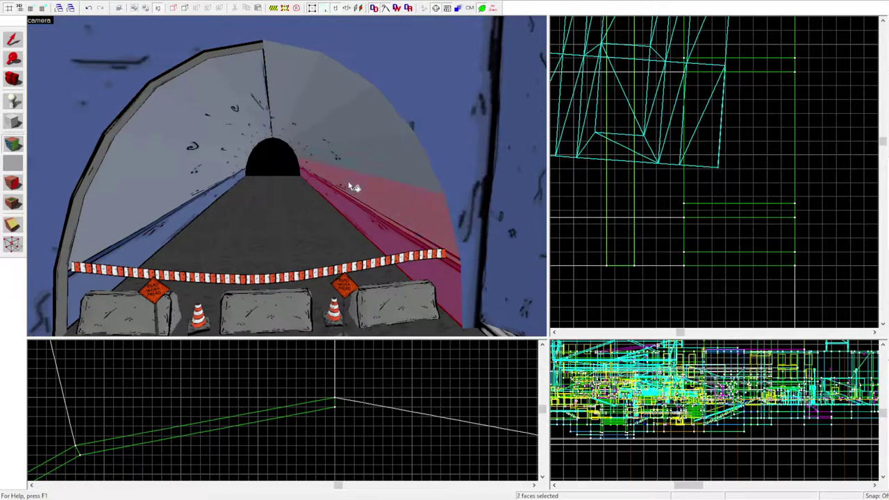
- Align the pale concrete texture face by face along the tunnel's ceiling and side walls
drag(503, 249, 219, 128)
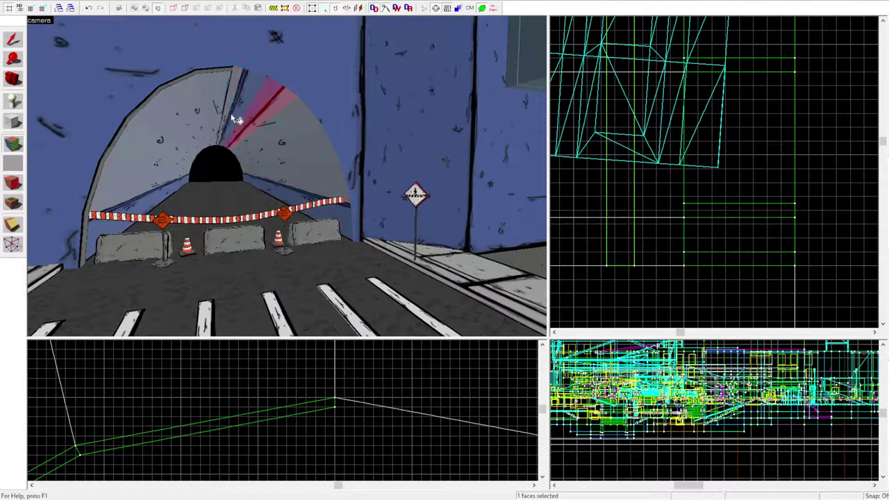
ctrl+click(236, 120)
mouse_move(505, 225)
mouse_down()
mouse_move(486, 229)
mouse_move(510, 221)
mouse_up()
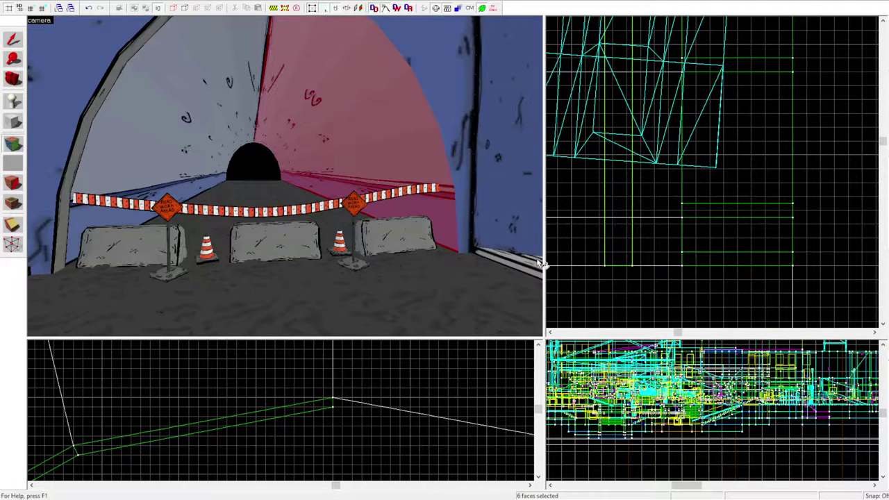
drag(494, 273, 267, 136)
click(267, 136)
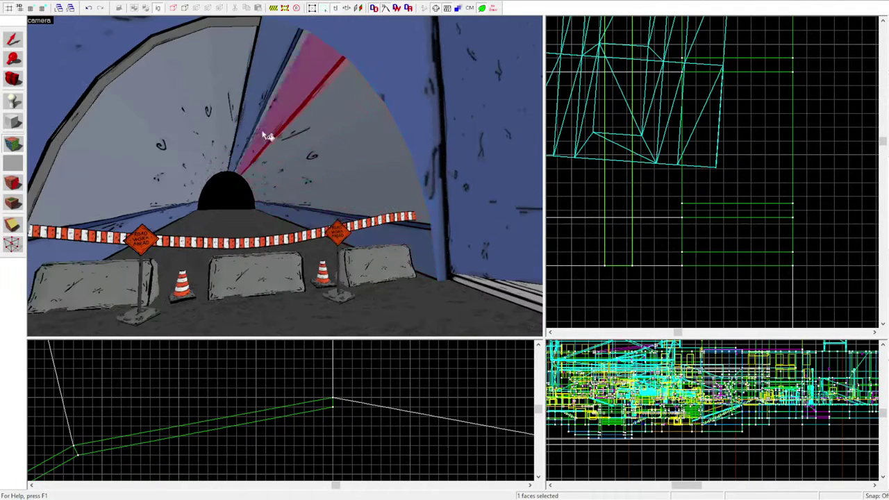
click(392, 218)
drag(392, 218, 330, 195)
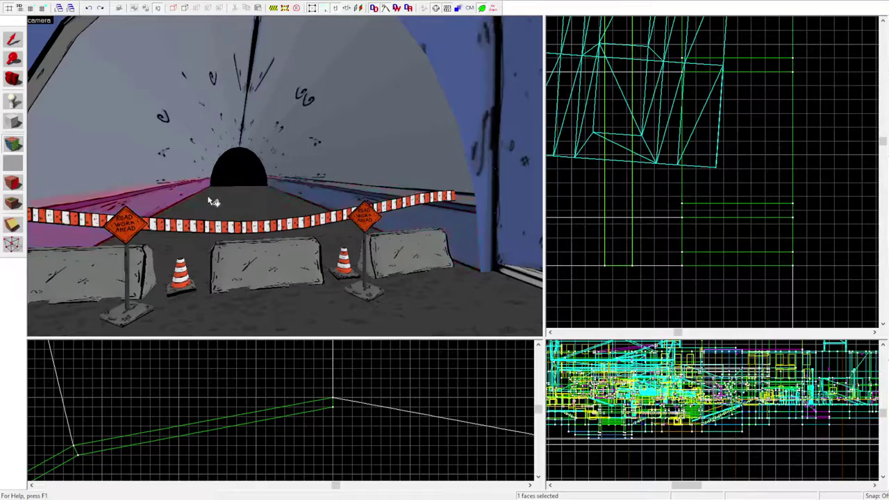
- Duplicate the half-arch trim and mirror the copy onto the tunnel's other side to complete the arch
key(Down)
scroll(671, 201, down, 2)
click(671, 201)
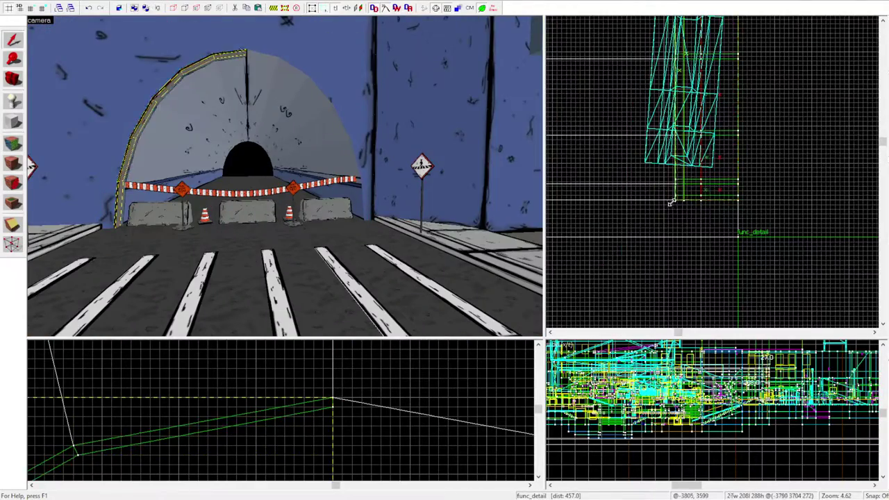
ctrl+click(671, 201)
scroll(720, 193, down, 2)
key(ctrl+shift+e)
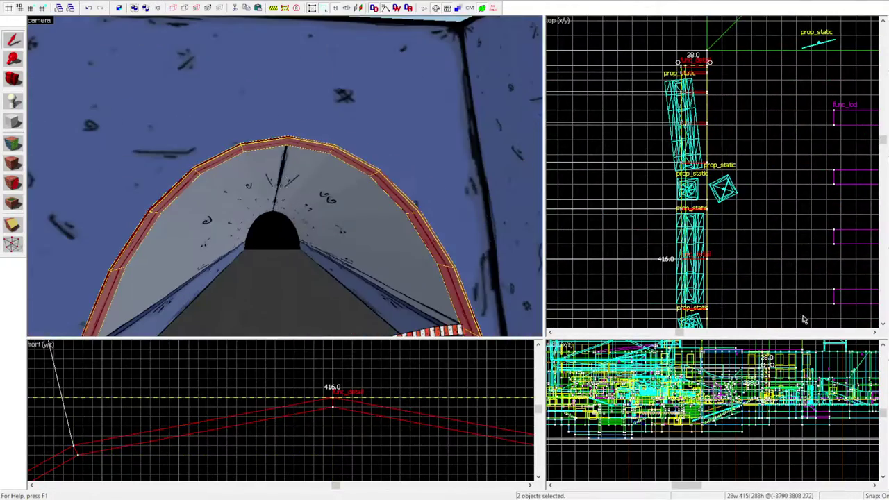
- Align the concrete texture on the front trim faces meeting at the arch's apex
key(shift+a)
click(212, 250)
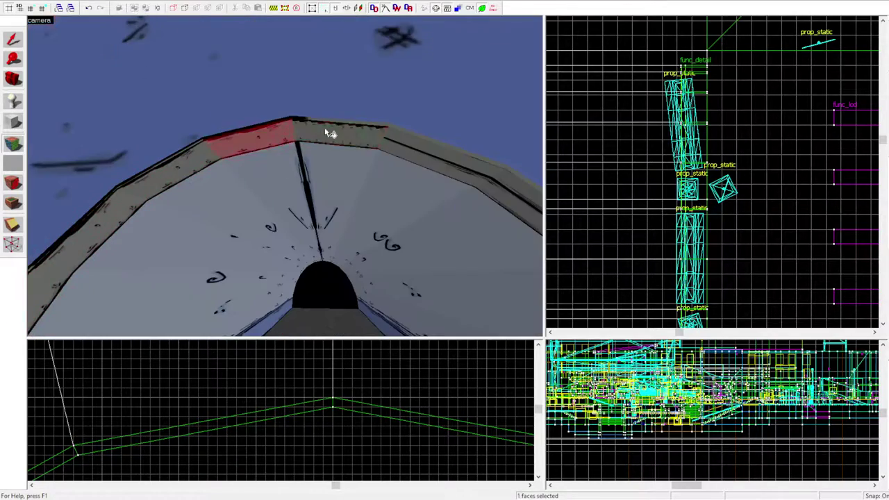
key(Escape)
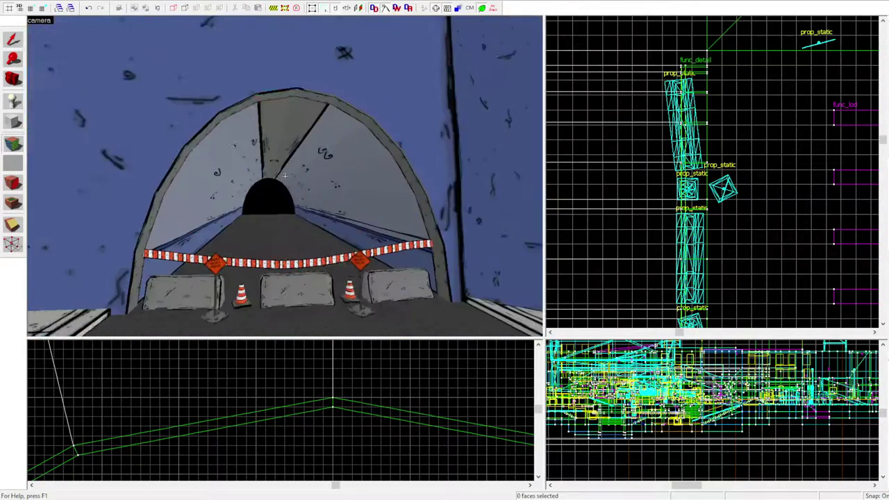
- Replace the tunnel interior's pale texture with the grey concrete that has thick black bands
ctrl+click(318, 189)
key(d)
click(266, 139)
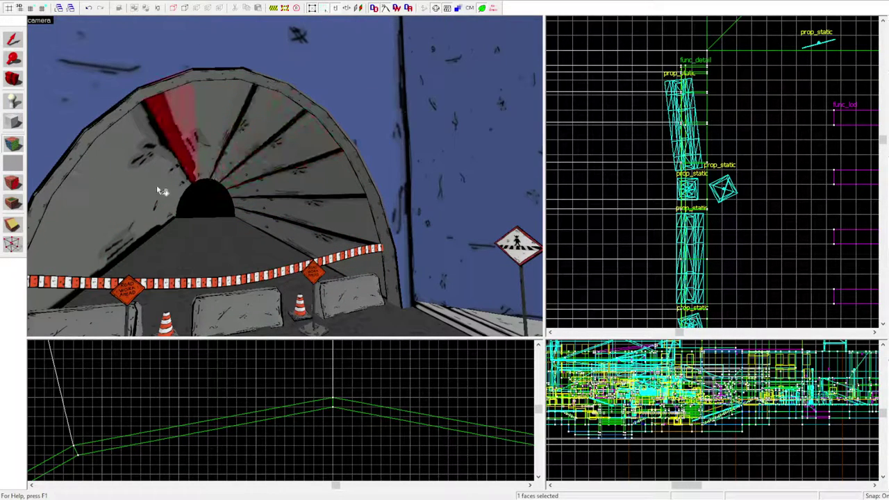
key(Escape)
- Apply the black-banded grey concrete inside the second tunnel with the parked cars, aligning its bands as rings around the bore
key(s)
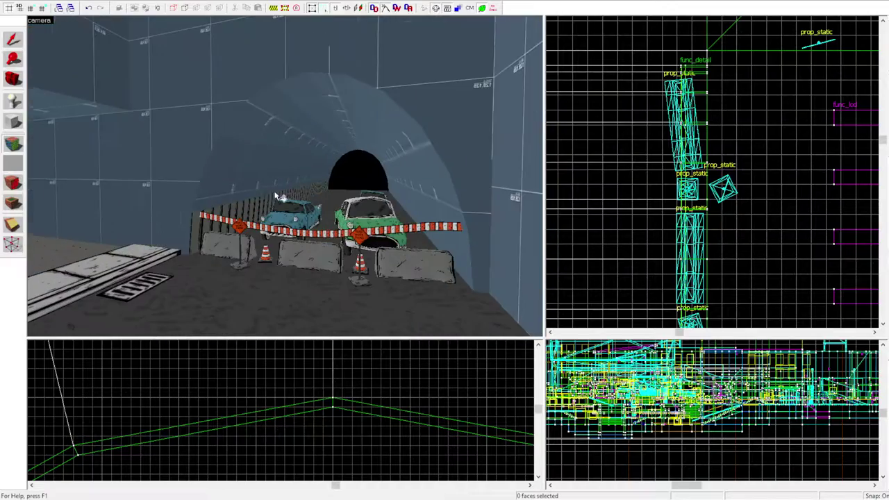
key(d)
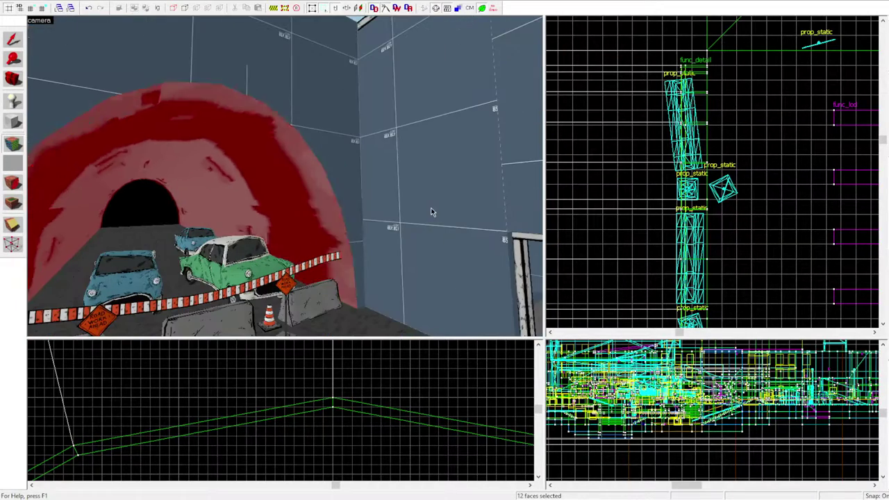
key(Escape)
key(z)
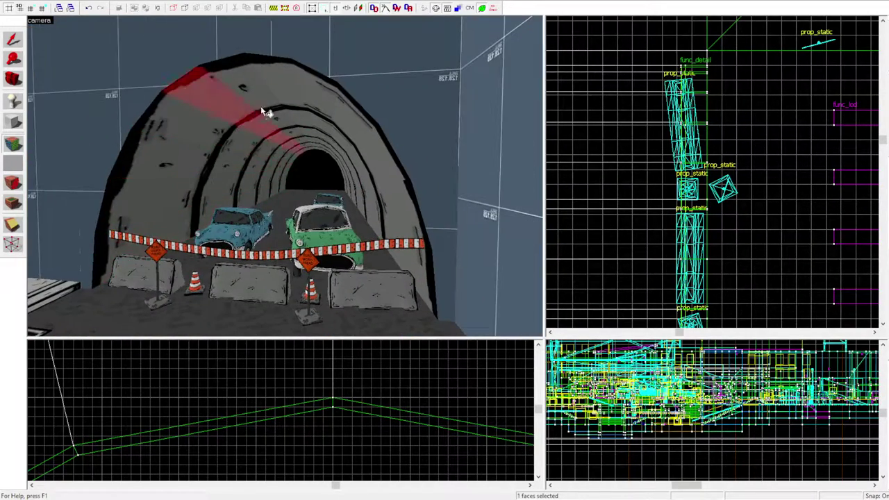
- Realign the banded concrete in the first tunnel so its black bands form continuous rings around the bore
key(w)
key(s)
key(w)
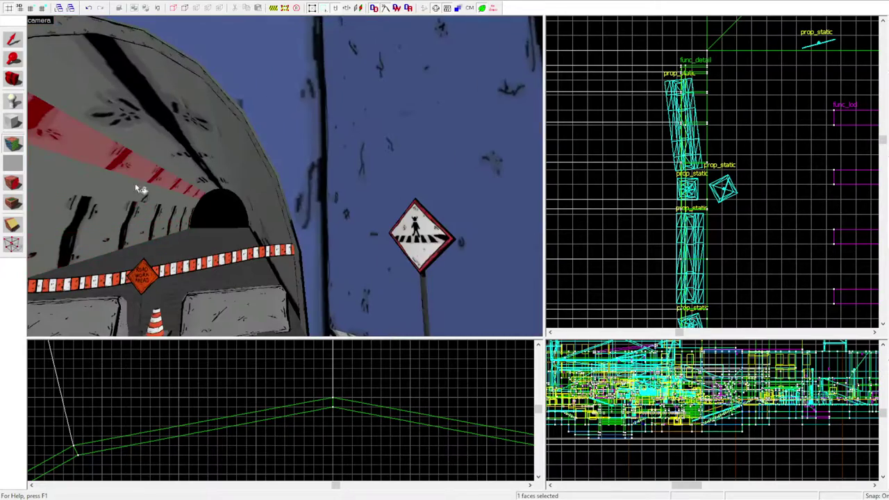
key(s)
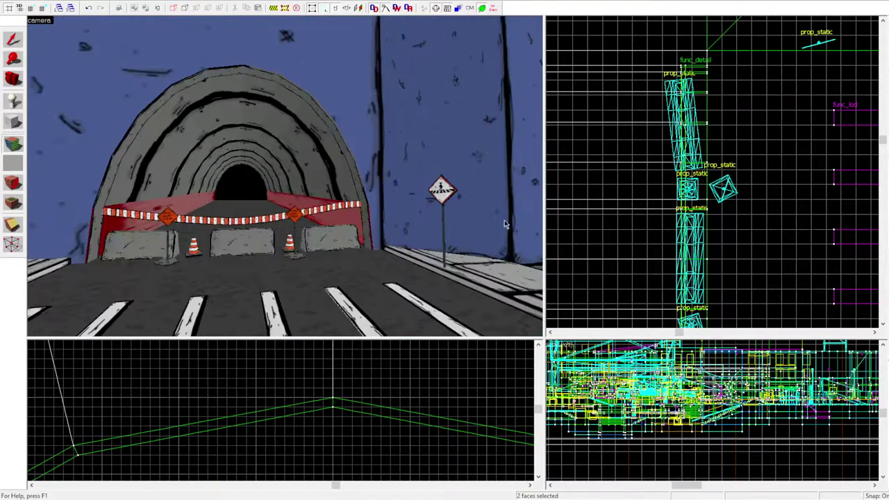
- Try other textures on all faces of the complete tunnel arch trim
click(284, 176)
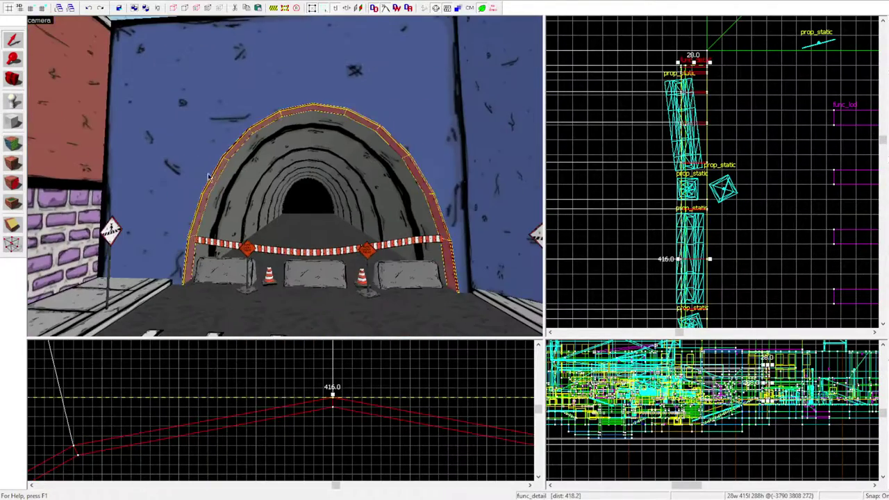
key(w)
key(shift+a)
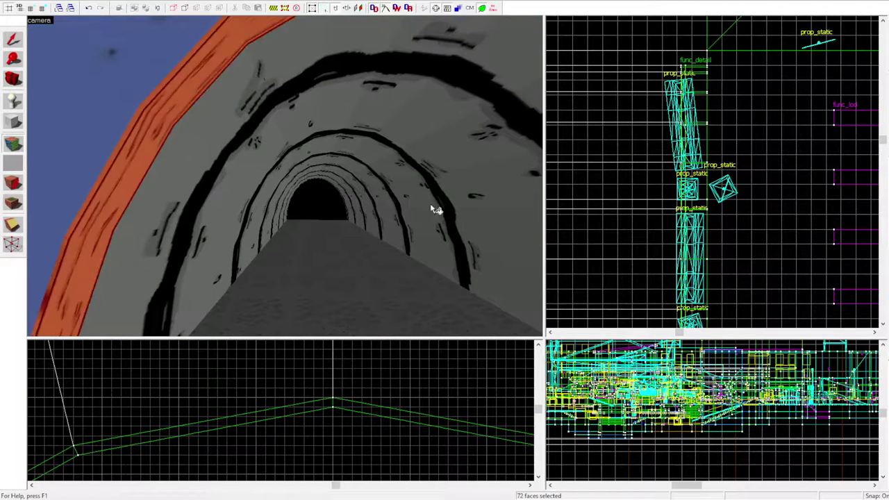
key(s)
key(w)
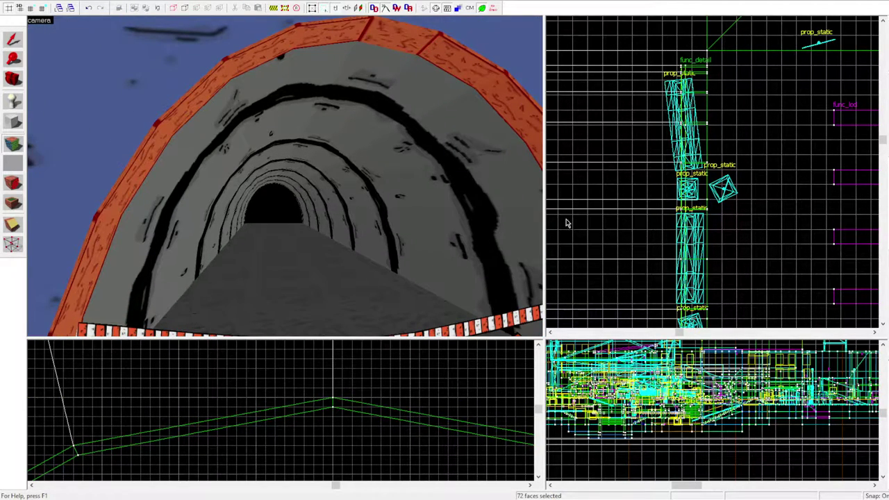
- Delete the arch trim from the first tunnel's entrance, leaving only the banded concrete interior
key(s)
key(Right)
key(w)
shift+click(236, 207)
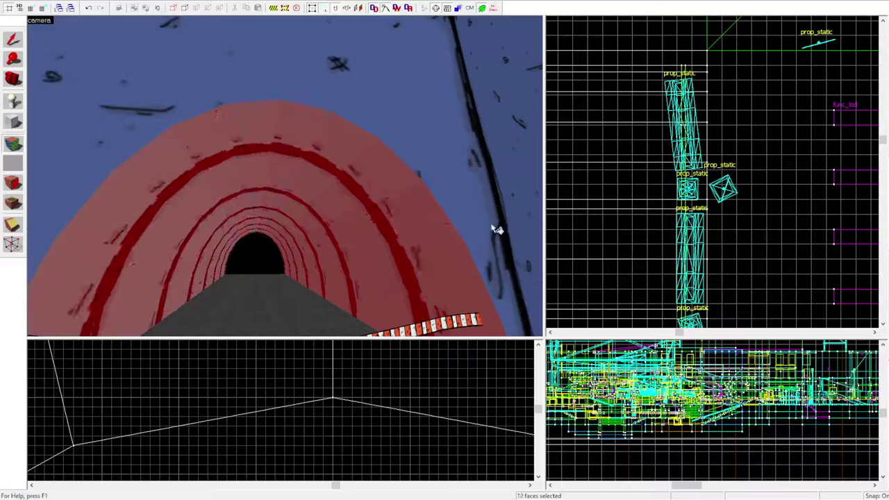
key(s)
key(Escape)
- Apply the blue wall texture to the placeholder walls around the second tunnel's entrance
key(a)
key(Right)
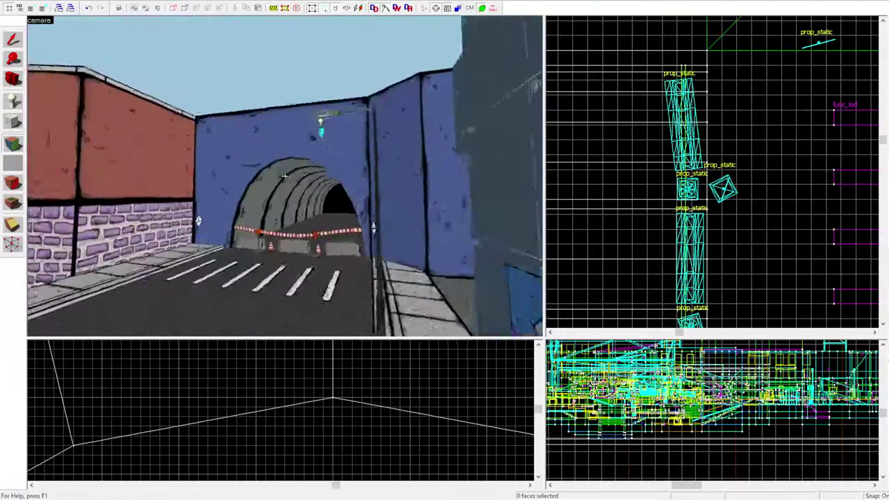
key(s)
key(w)
key(Right)
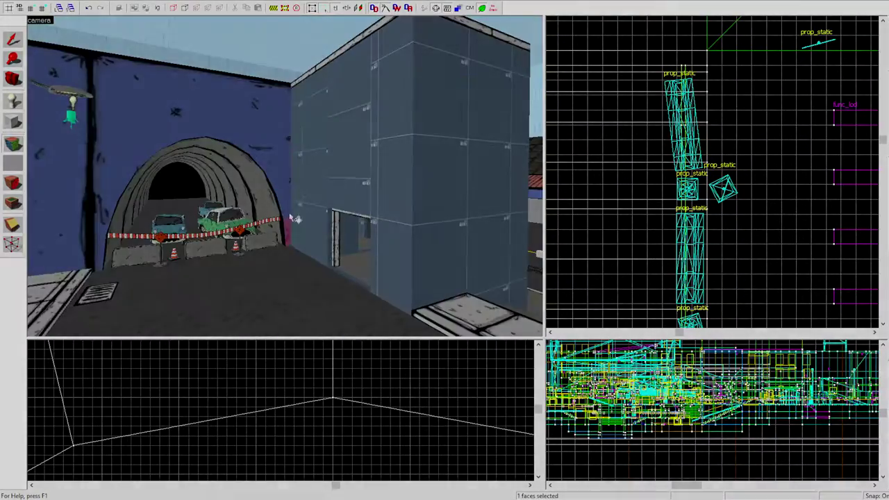
key(w)
key(Left)
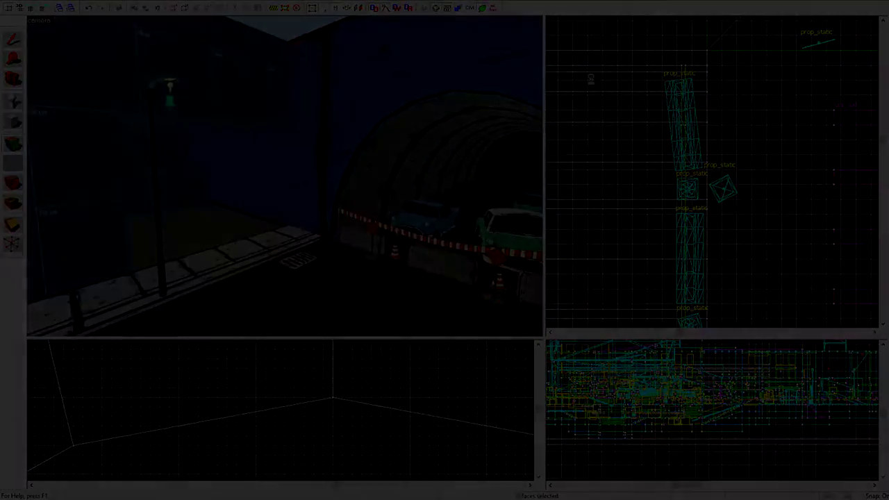